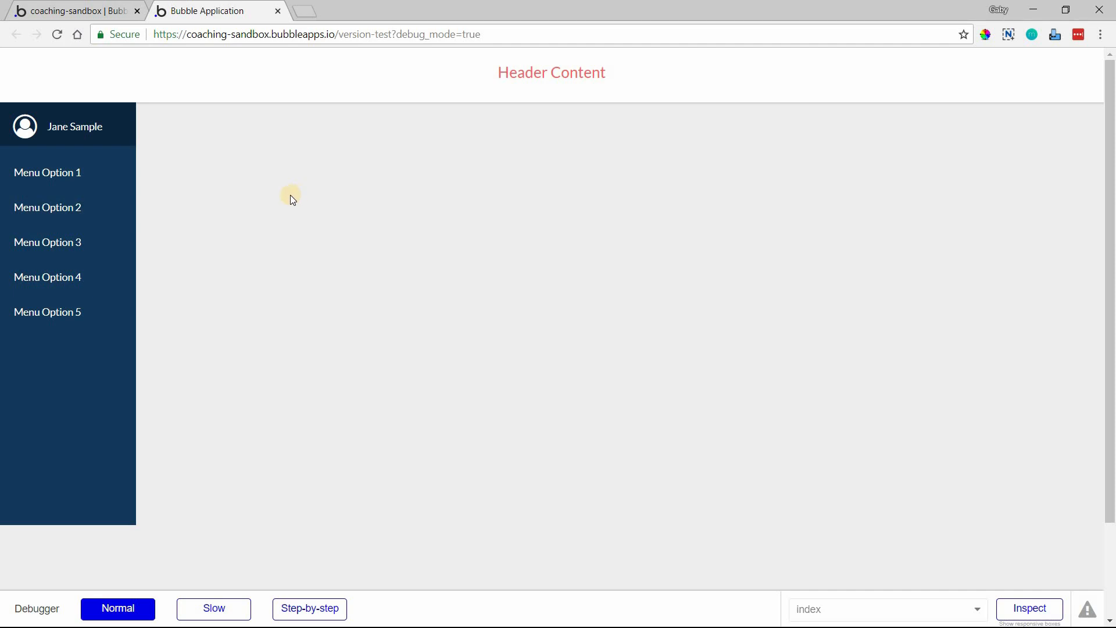
Try toggling Menu Options 1 and 2 in the preview, then select the sidebar group in the editor
{"action": "left_click", "coordinate": [74, 178]}
{"action": "left_click", "coordinate": [77, 173]}
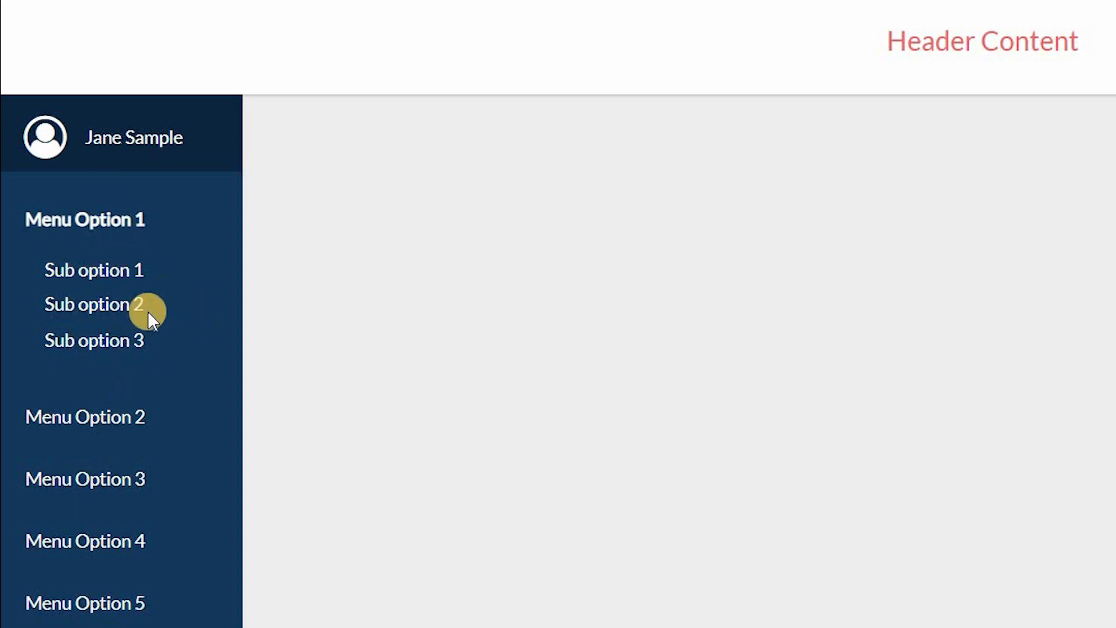
{"action": "left_click", "coordinate": [143, 229]}
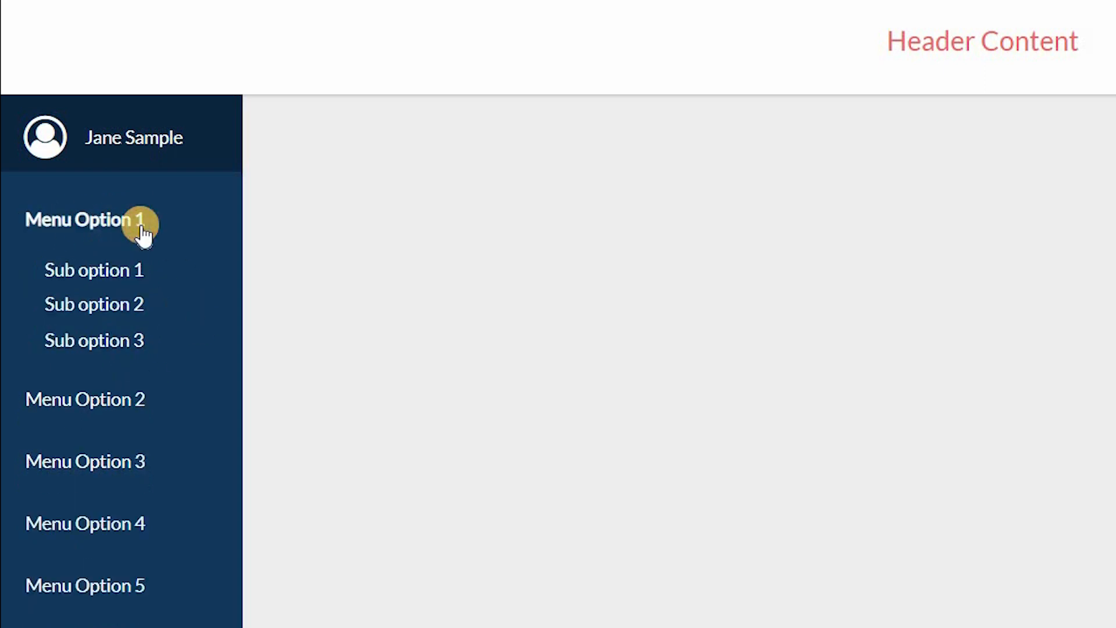
{"action": "left_click", "coordinate": [142, 229]}
{"action": "left_click", "coordinate": [140, 280]}
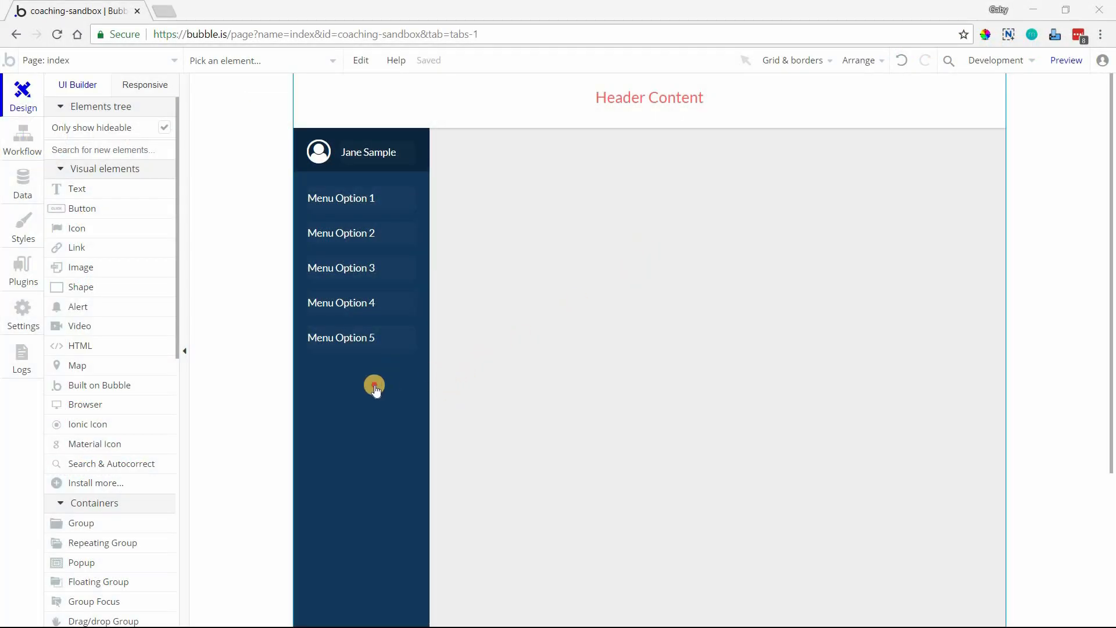
{"action": "left_click", "coordinate": [373, 386]}
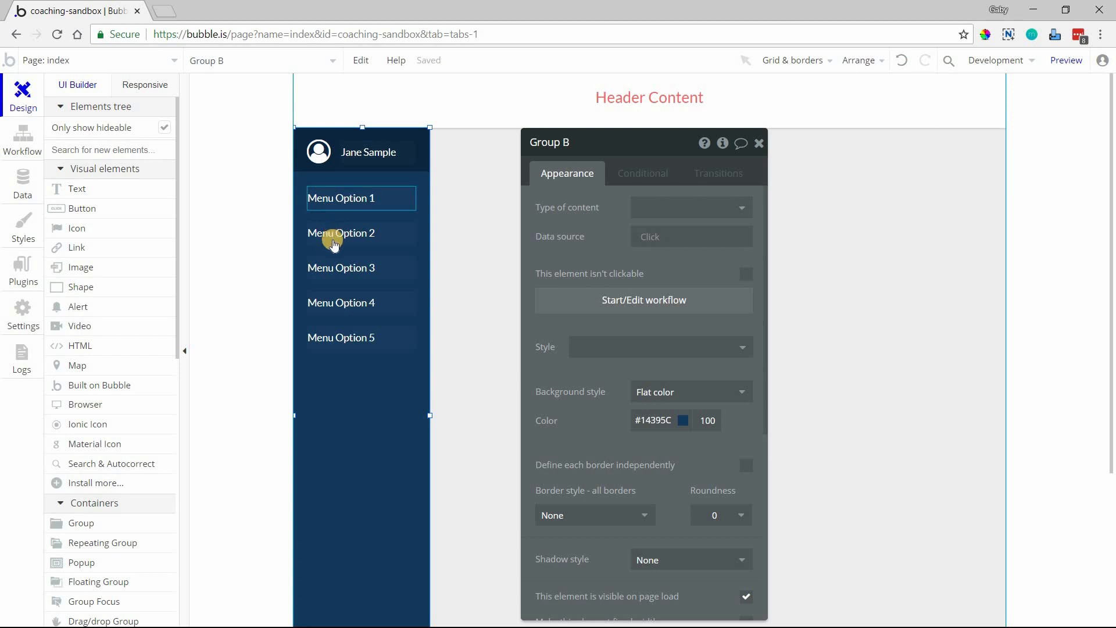
Inspect Menu Options 1 through 5 one by one on the canvas
{"action": "left_click", "coordinate": [348, 225]}
{"action": "left_click", "coordinate": [348, 253]}
{"action": "left_click", "coordinate": [345, 277]}
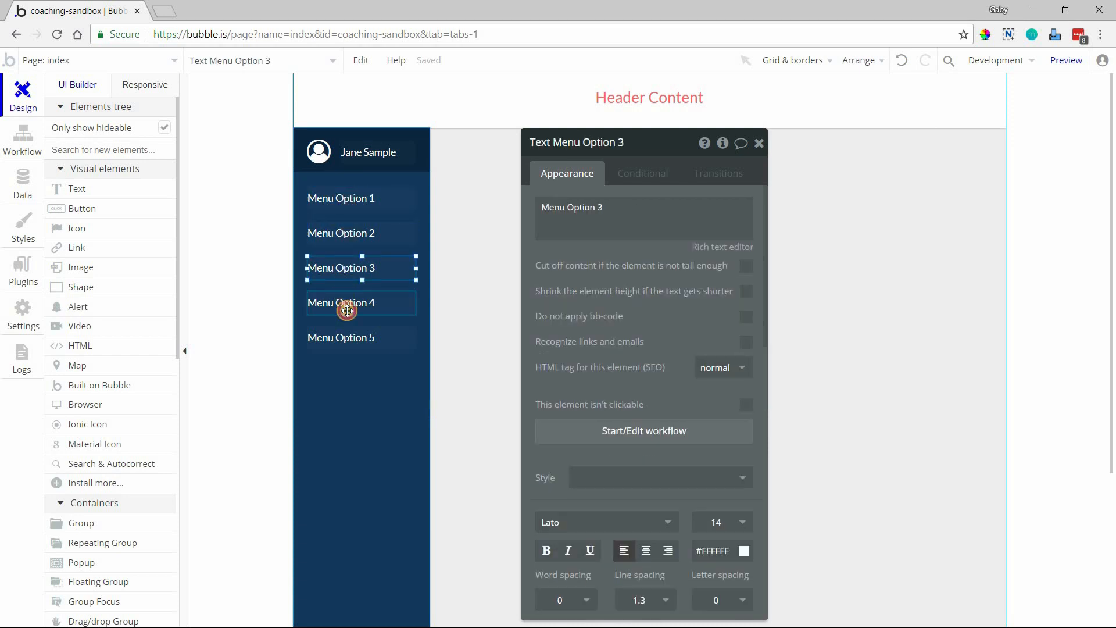
{"action": "left_click", "coordinate": [345, 303]}
{"action": "left_click", "coordinate": [345, 337]}
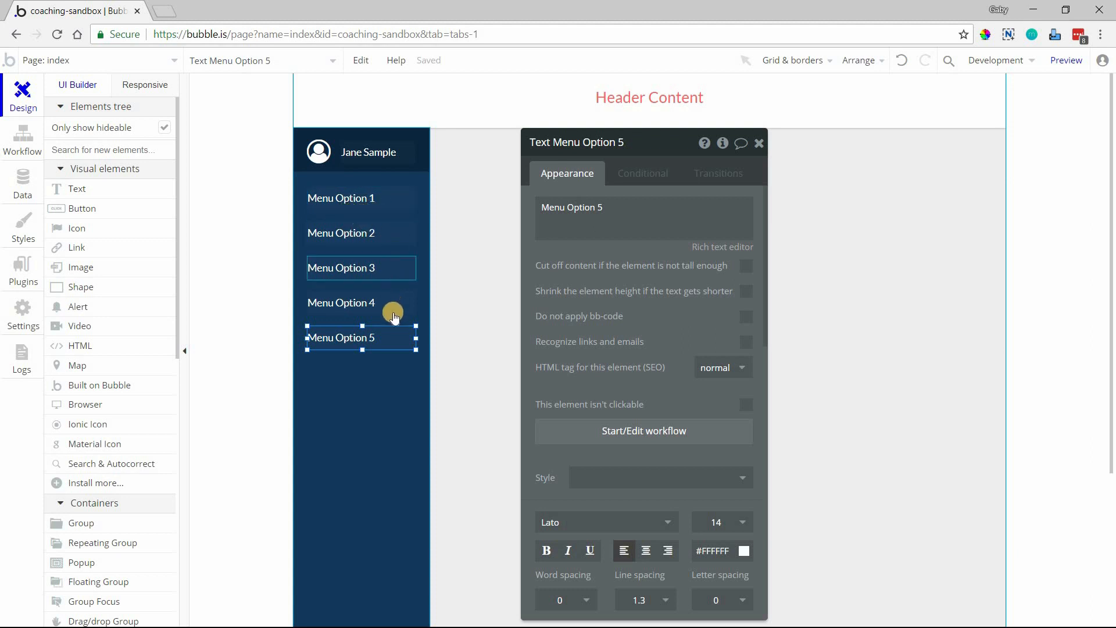
Move Menu Options 2–5 down together, leaving a gap below Menu Option 1
{"action": "left_click", "coordinate": [366, 231]}
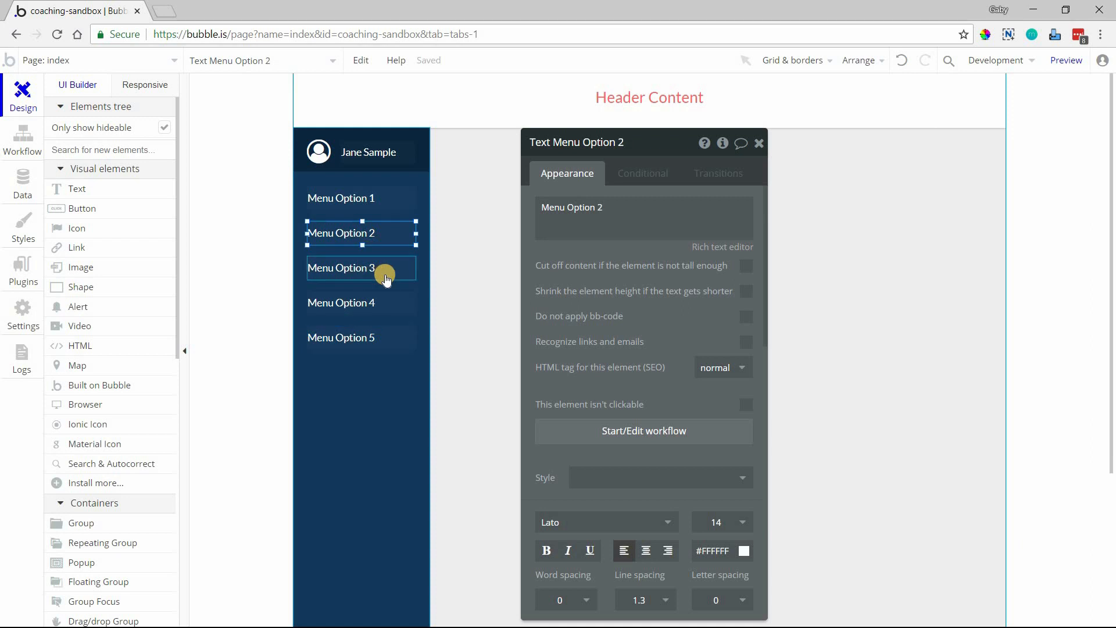
{"action": "left_click", "coordinate": [375, 269], "text": "shift"}
{"action": "left_click", "coordinate": [376, 304], "text": "shift"}
{"action": "left_click", "coordinate": [378, 337], "text": "shift"}
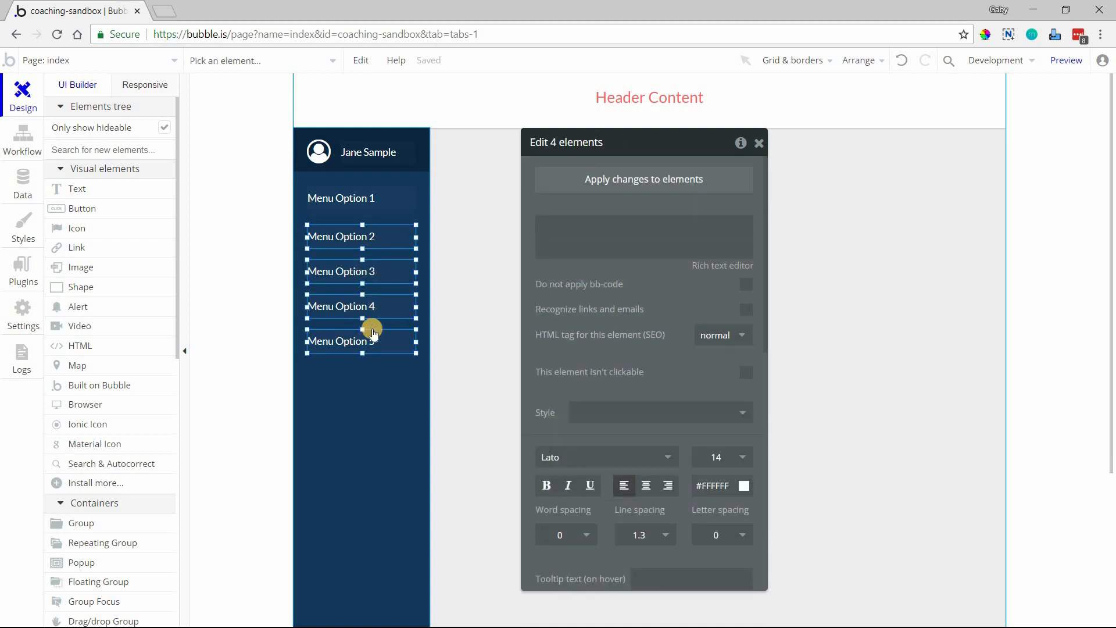
{"action": "key", "text": "Down"}
{"action": "key", "text": "Down"}
{"action": "left_click", "coordinate": [307, 229]}
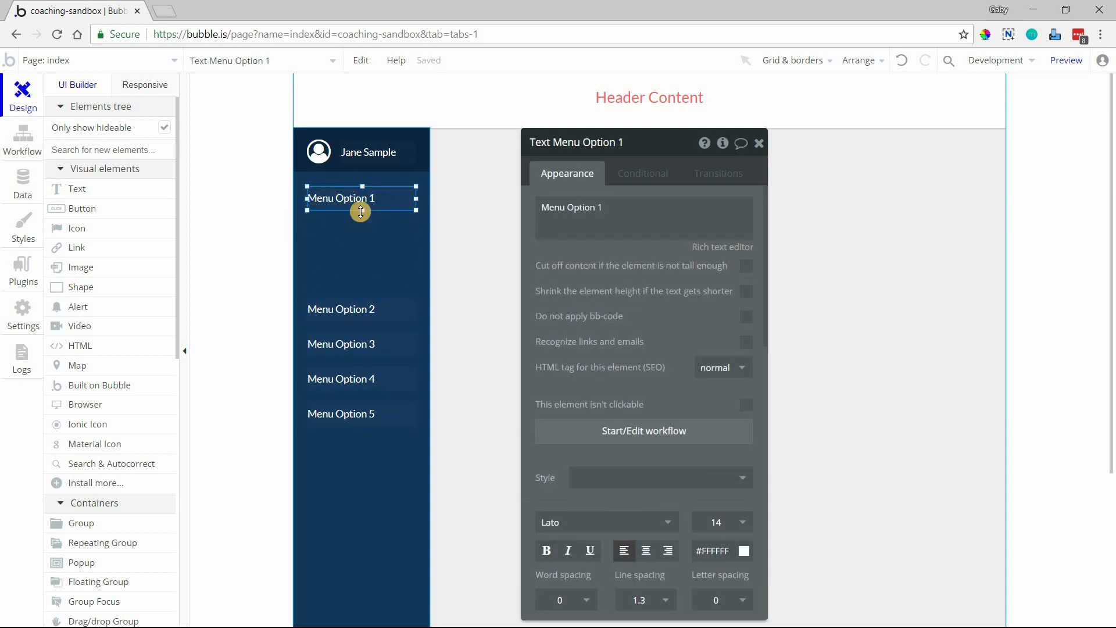
{"action": "scroll", "coordinate": [105, 436], "scroll_direction": "down", "scroll_amount": 2}
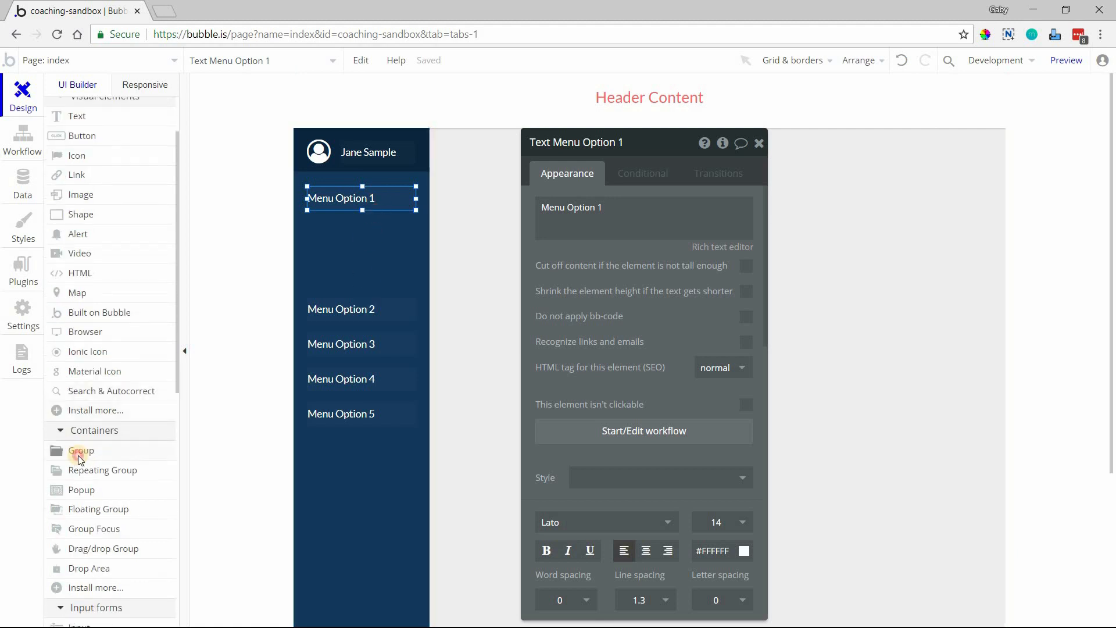
Draw a white group in the gap below Menu Option 1 and name it Group SubOptions 1
{"action": "left_click", "coordinate": [80, 450]}
{"action": "left_click_drag", "start_coordinate": [307, 215], "coordinate": [416, 289]}
{"action": "type", "text": "Group SubOptions"}
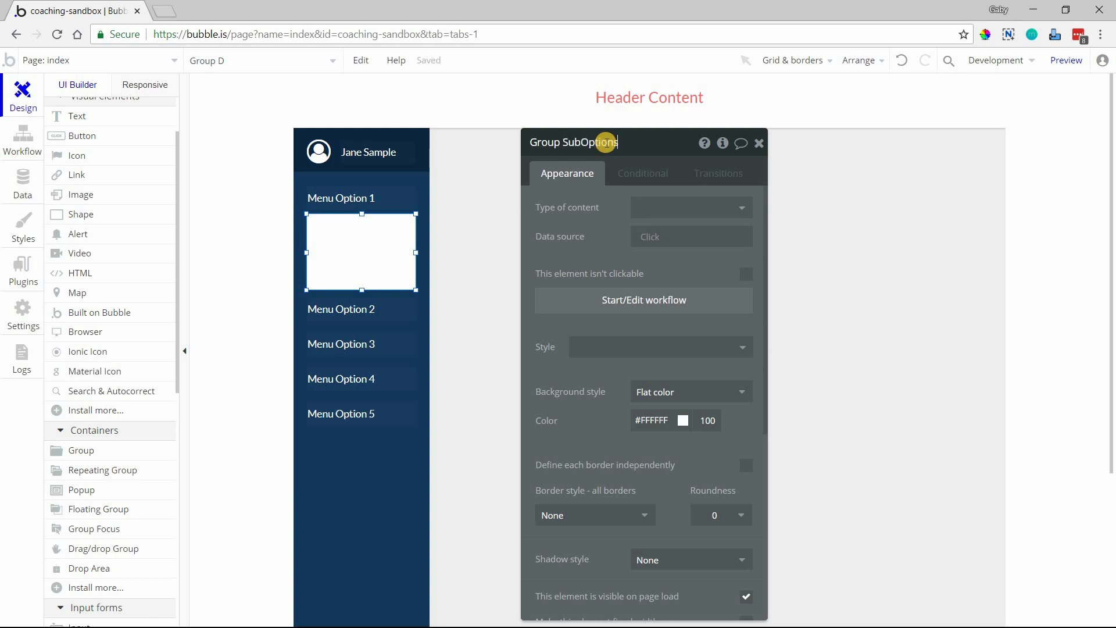
{"action": "type", "text": " 1"}
{"action": "key", "text": "Return"}
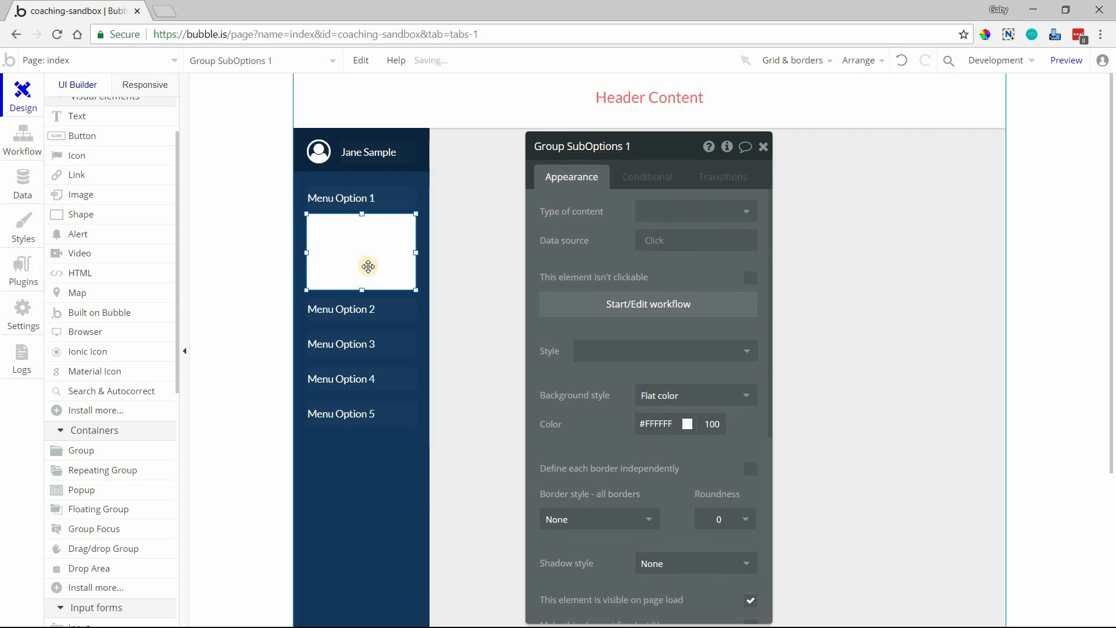
{"action": "left_click", "coordinate": [324, 344]}
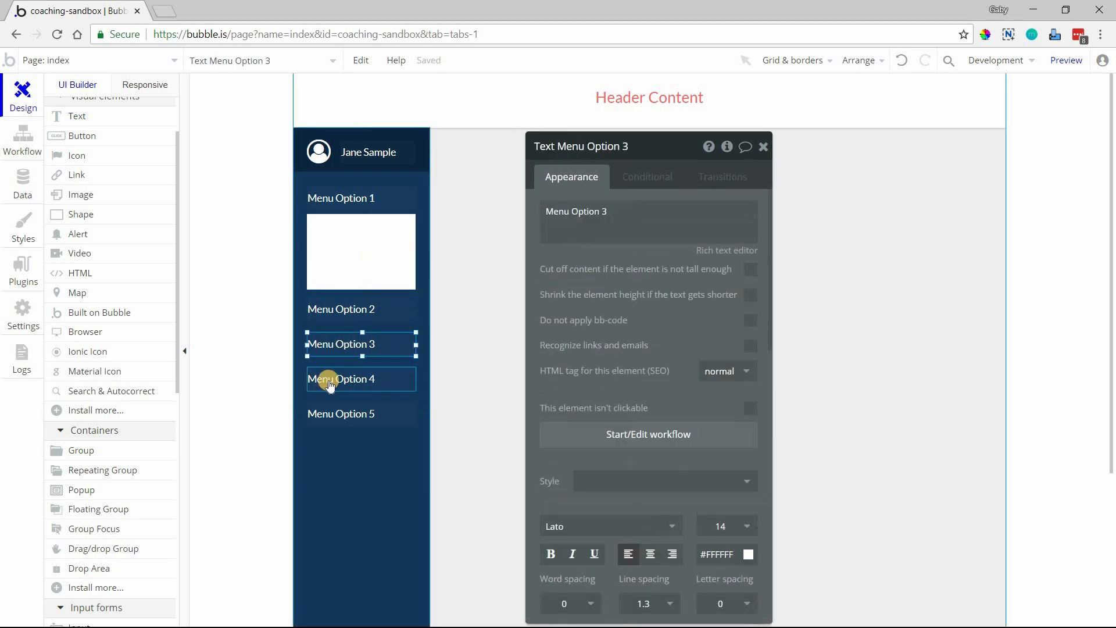
{"action": "left_click", "coordinate": [344, 231]}
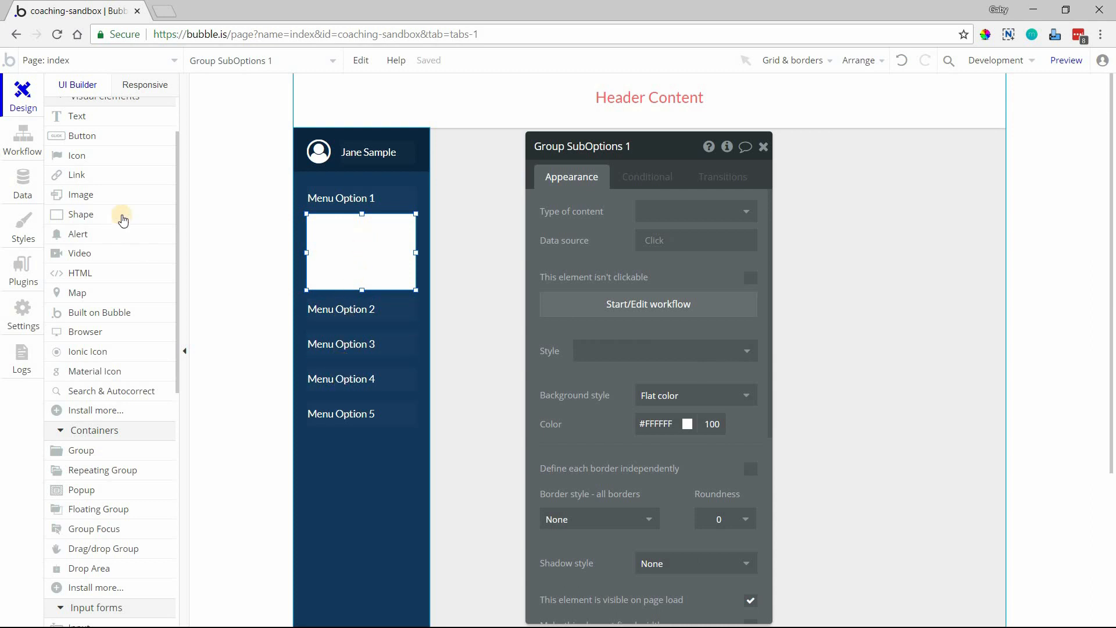
{"action": "scroll", "coordinate": [113, 209], "scroll_direction": "up", "scroll_amount": 5}
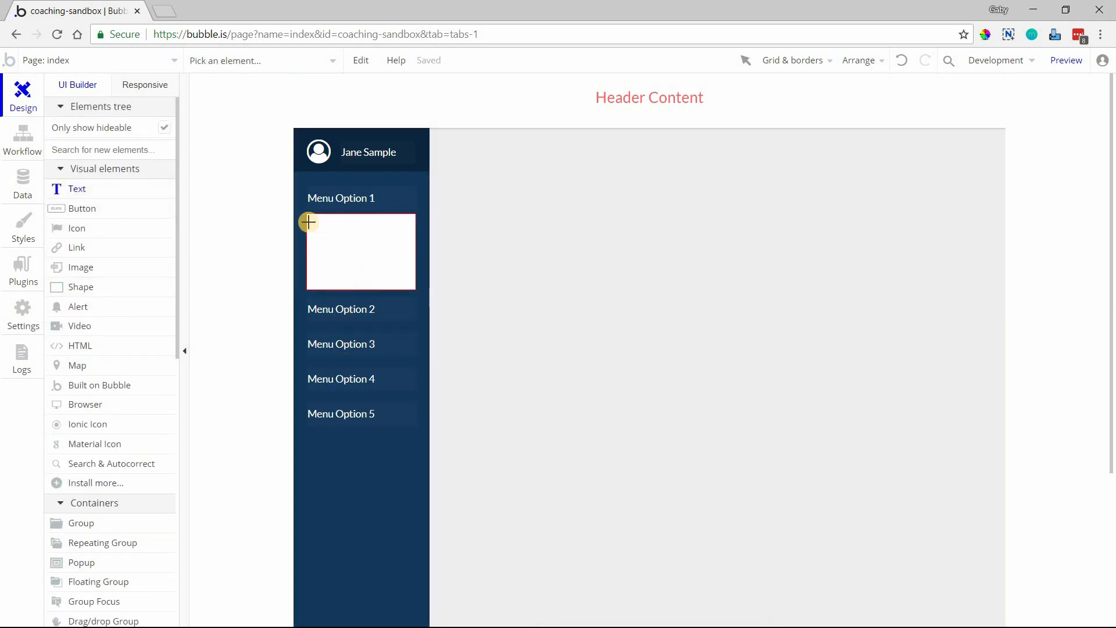
Add texts Sub option 1, Sub option 2 and Sub option 3 inside Group SubOptions 1
{"action": "left_click_drag", "start_coordinate": [309, 218], "coordinate": [408, 239]}
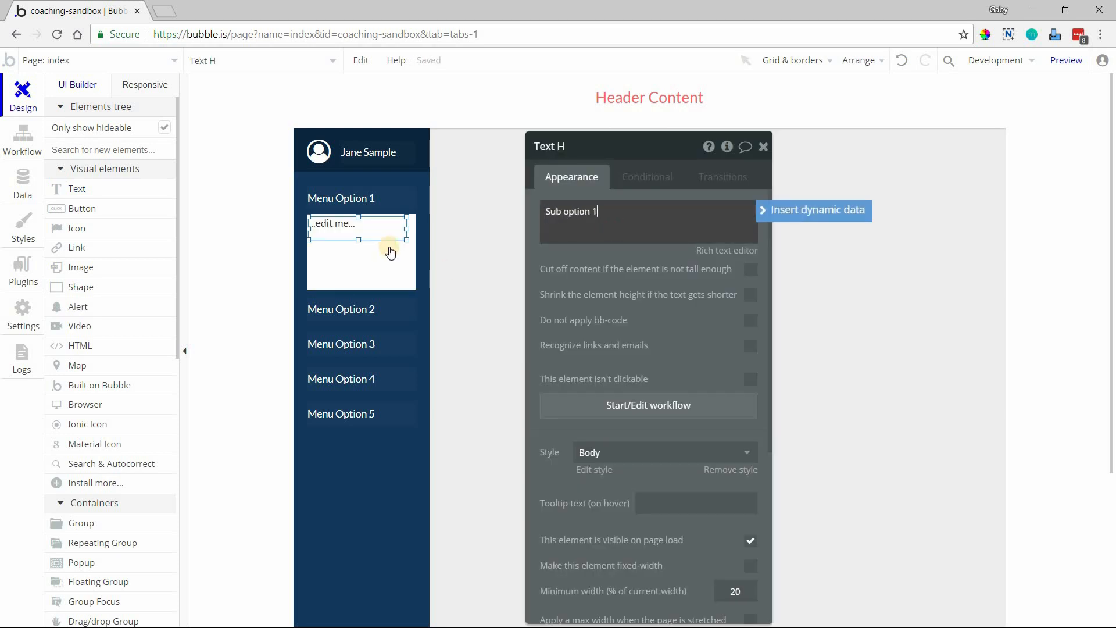
{"action": "key", "text": "Escape"}
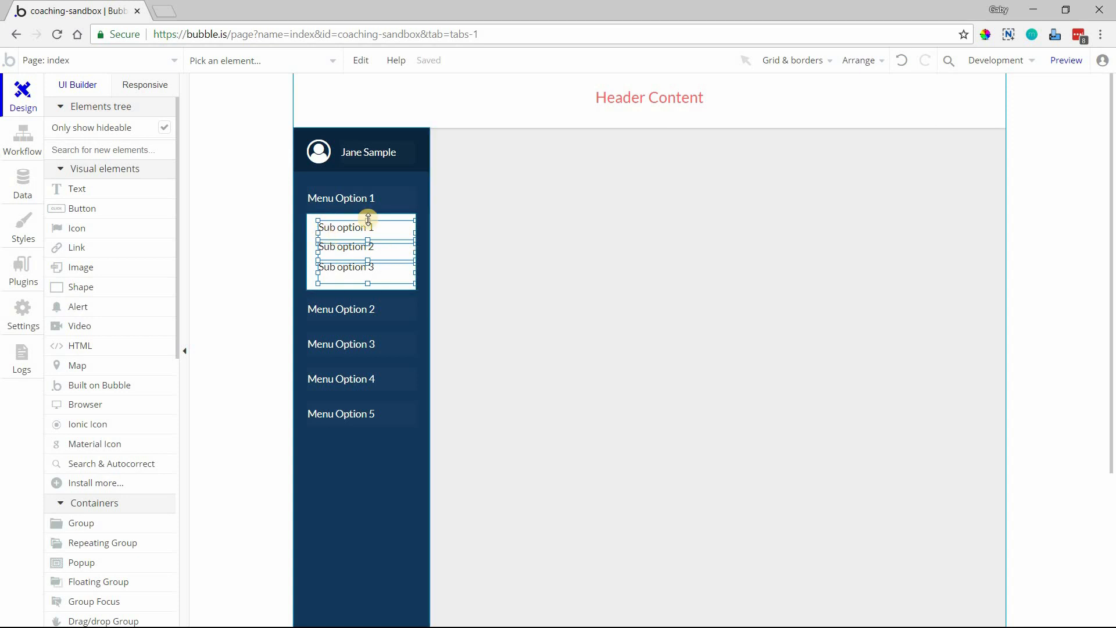
{"action": "left_click", "coordinate": [312, 234]}
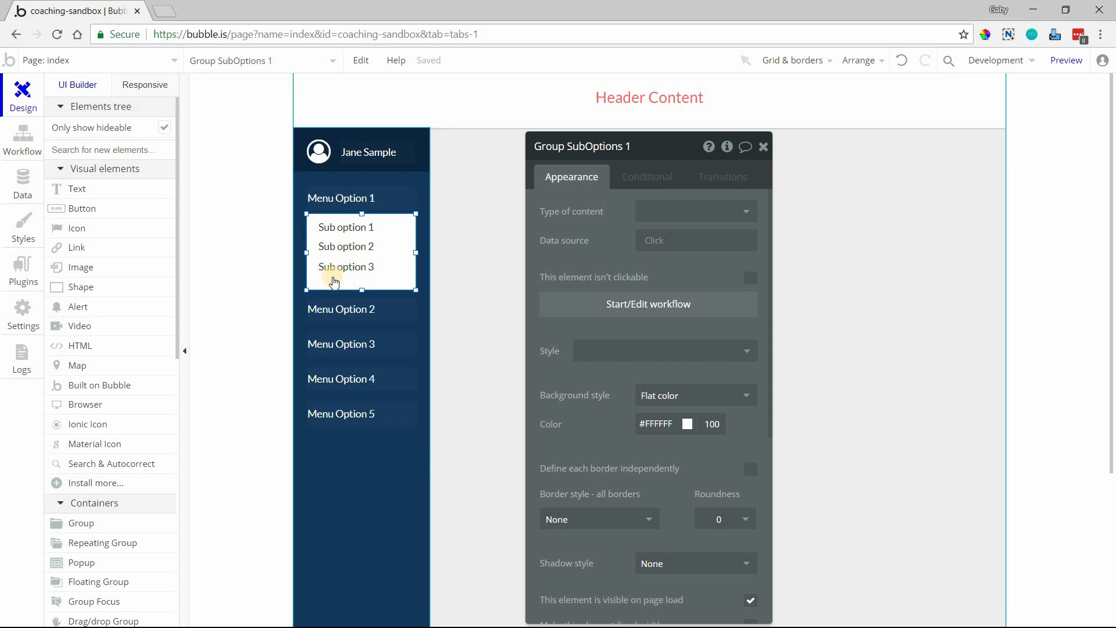
{"action": "left_click", "coordinate": [341, 253]}
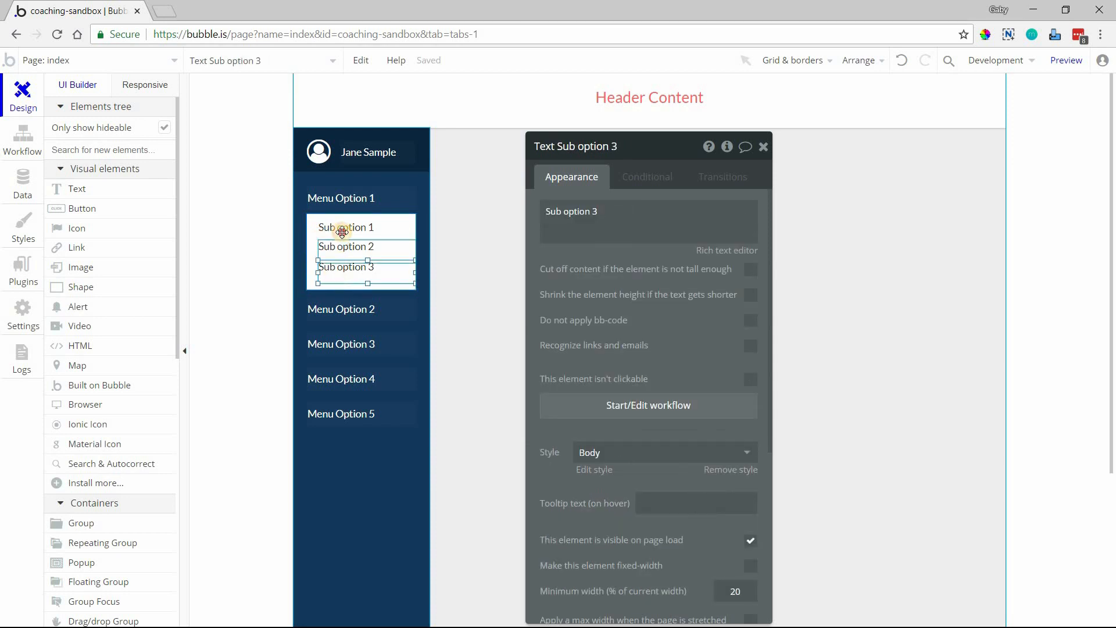
{"action": "left_click", "coordinate": [311, 255]}
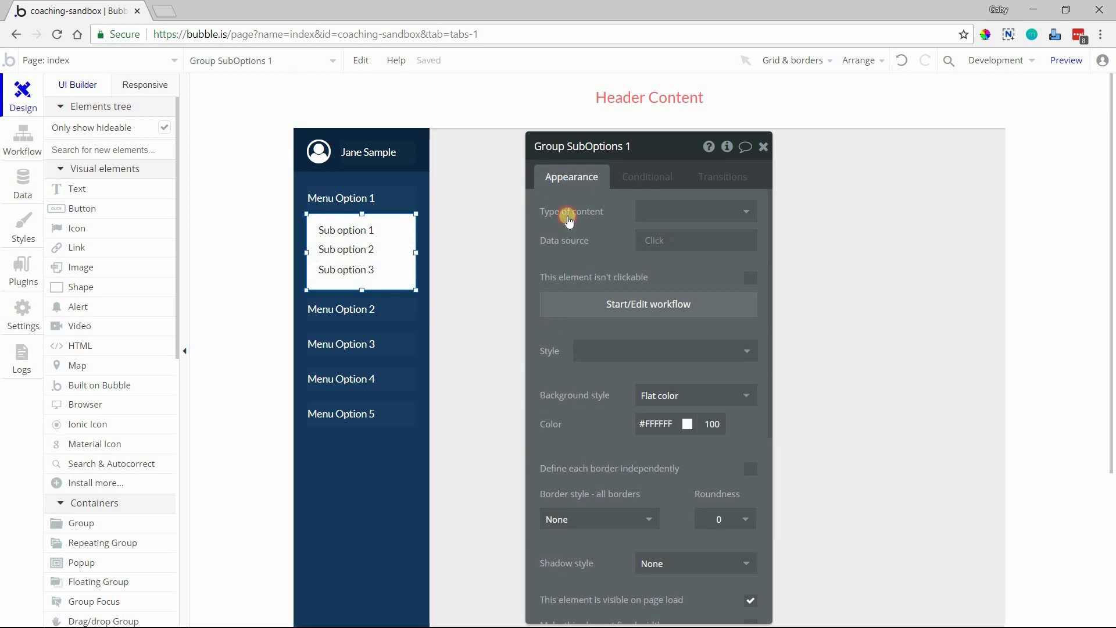
{"action": "left_click_drag", "start_coordinate": [596, 247], "coordinate": [568, 158]}
{"action": "scroll", "coordinate": [600, 271], "scroll_direction": "down", "scroll_amount": 3}
{"action": "scroll", "coordinate": [601, 274], "scroll_direction": "down", "scroll_amount": 2}
{"action": "scroll", "coordinate": [600, 274], "scroll_direction": "down", "scroll_amount": 3}
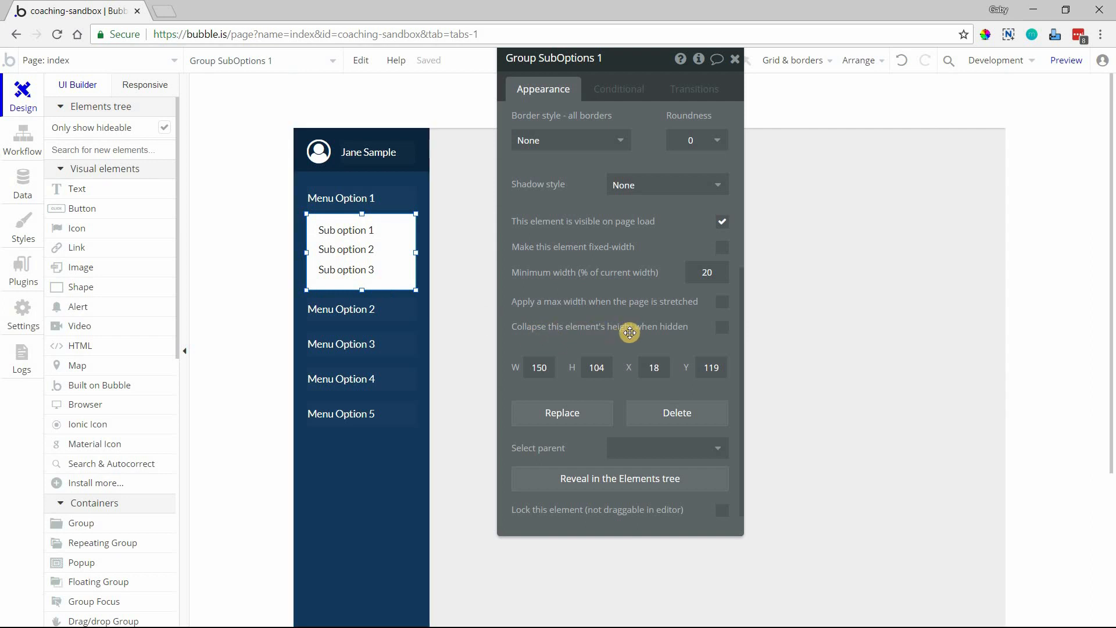
{"action": "mouse_move", "coordinate": [600, 327]}
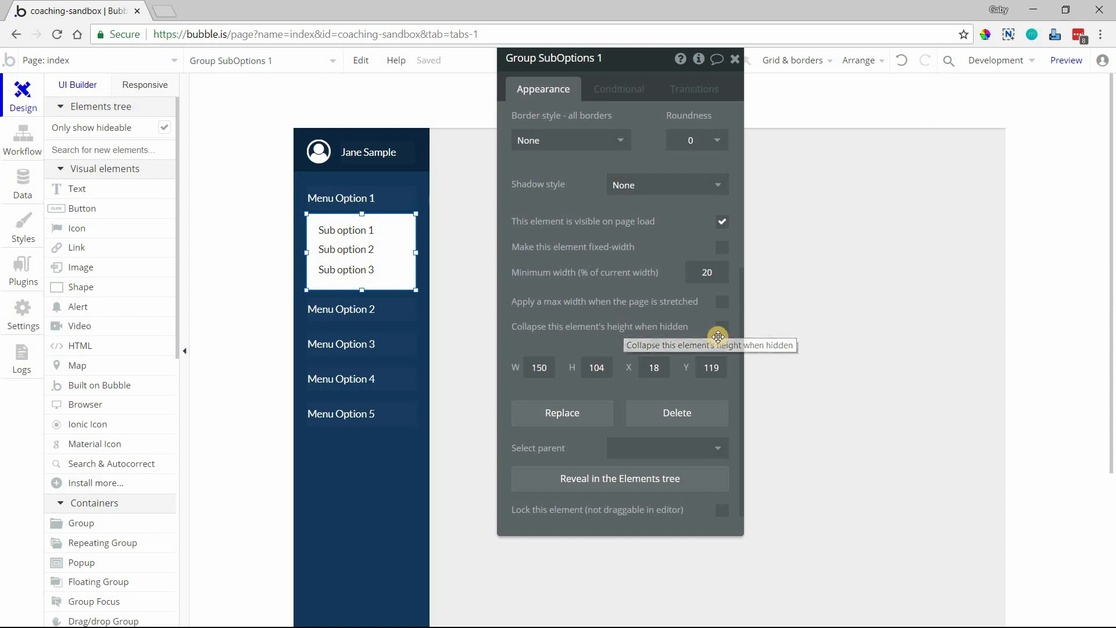
Make Group SubOptions 1 hidden on page load and collapse its height when hidden
{"action": "left_click", "coordinate": [722, 327]}
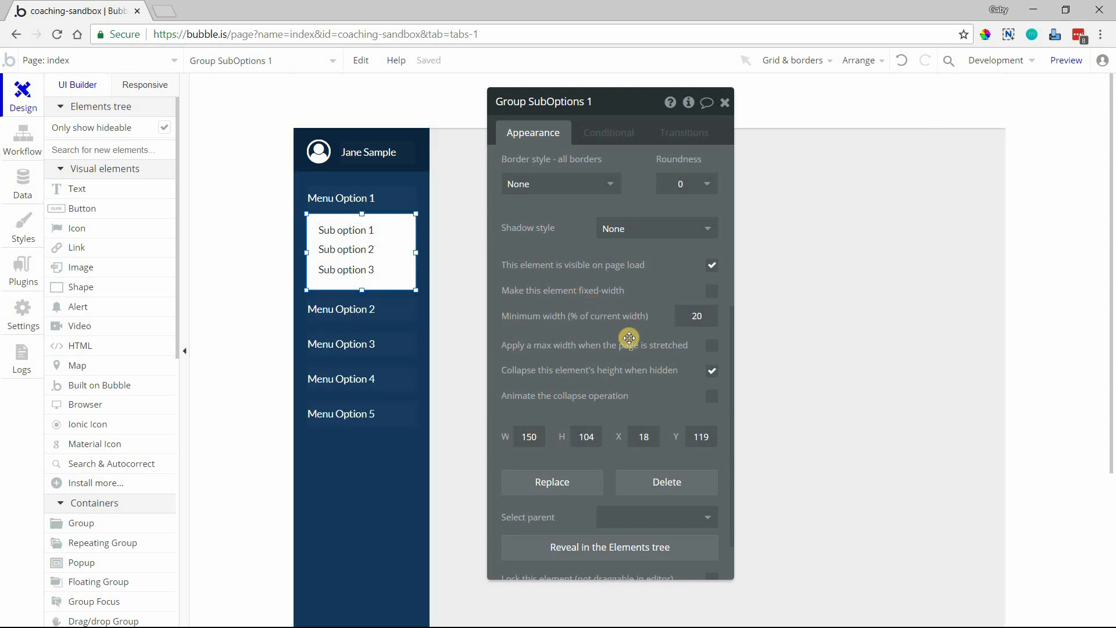
{"action": "scroll", "coordinate": [646, 340], "scroll_direction": "up", "scroll_amount": 1}
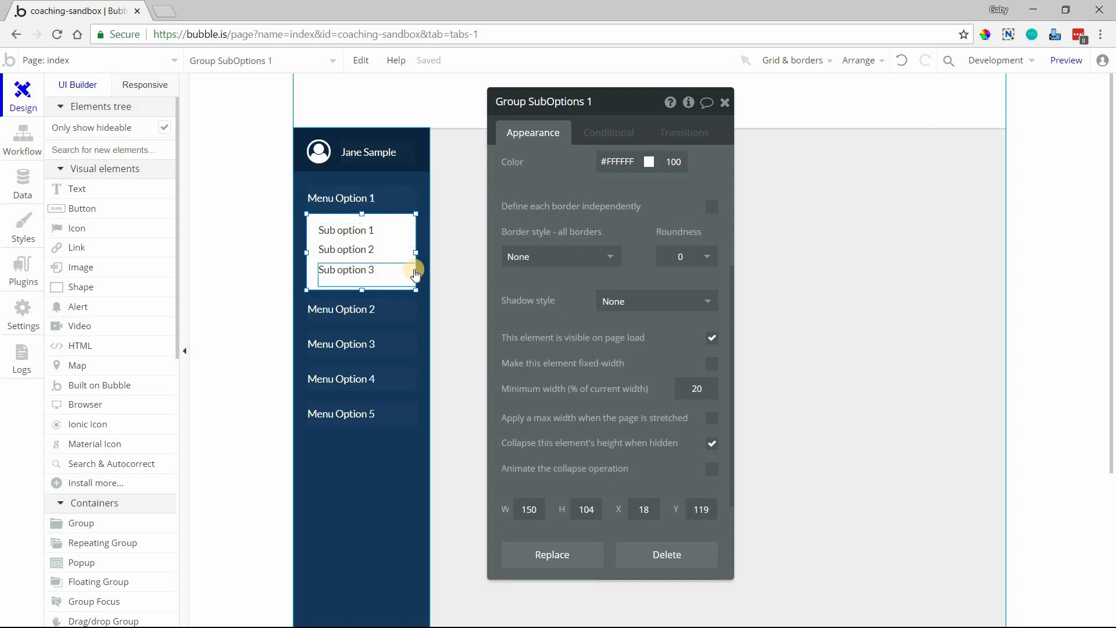
{"action": "left_click", "coordinate": [713, 340]}
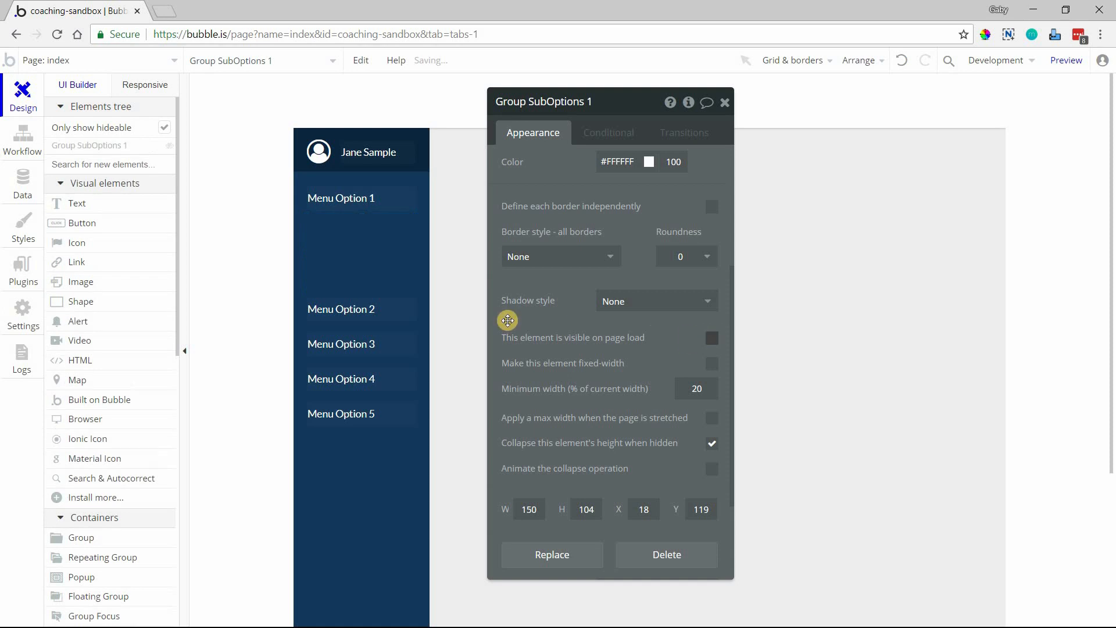
{"action": "left_click", "coordinate": [90, 147]}
{"action": "left_click", "coordinate": [90, 146]}
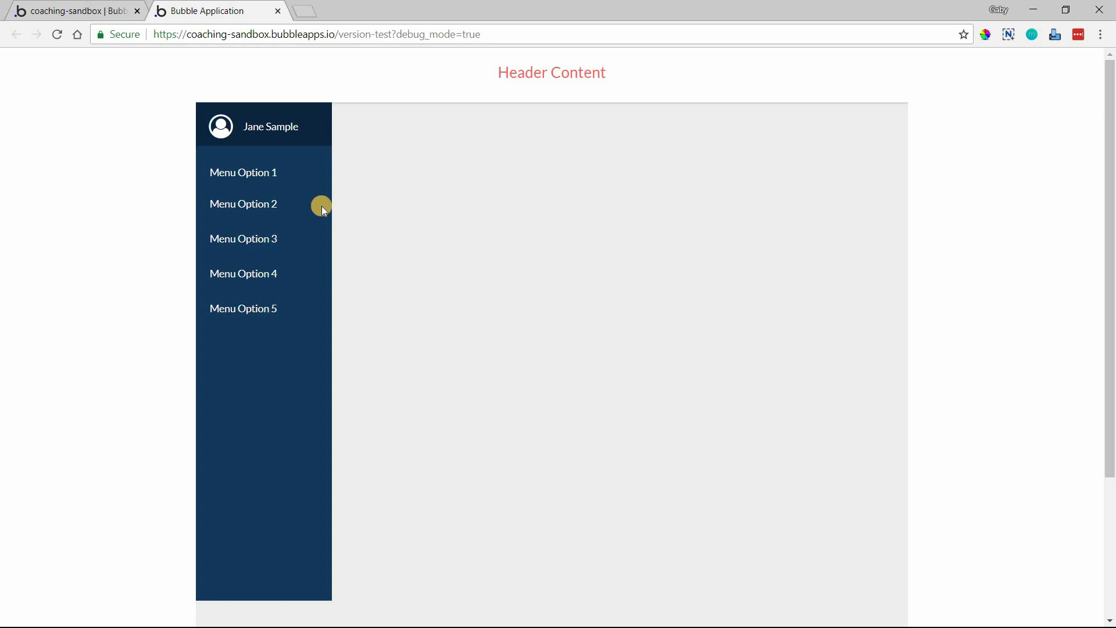
Return from the preview tab to the editor with Menu Option 1 selected
{"action": "left_click", "coordinate": [79, 10]}
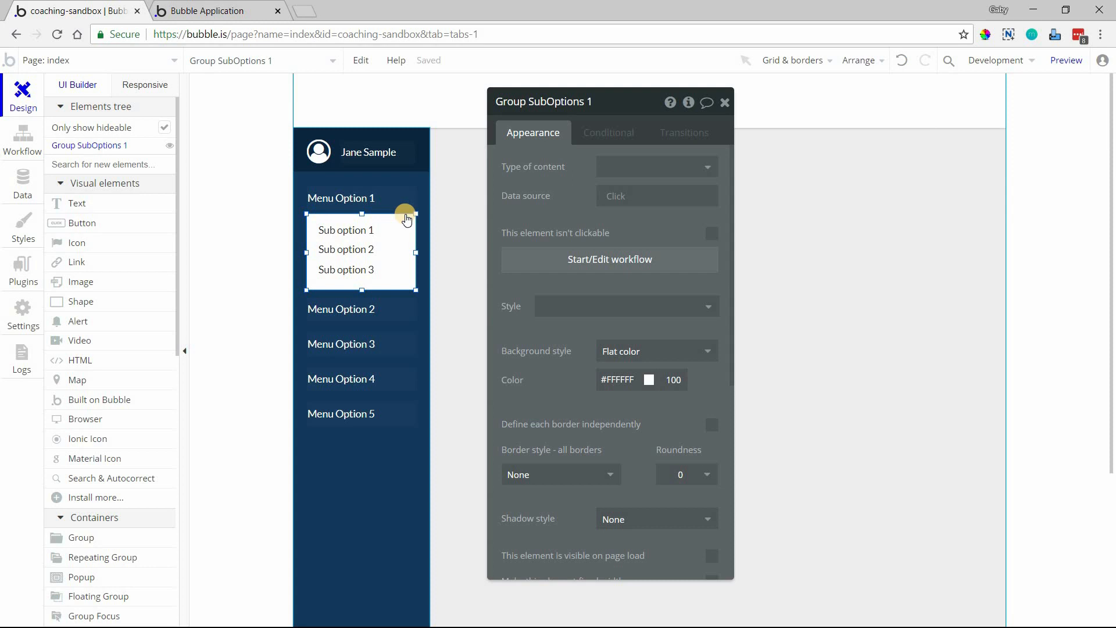
Start a click workflow on the Text Menu Option 1 element
{"action": "left_click", "coordinate": [383, 198]}
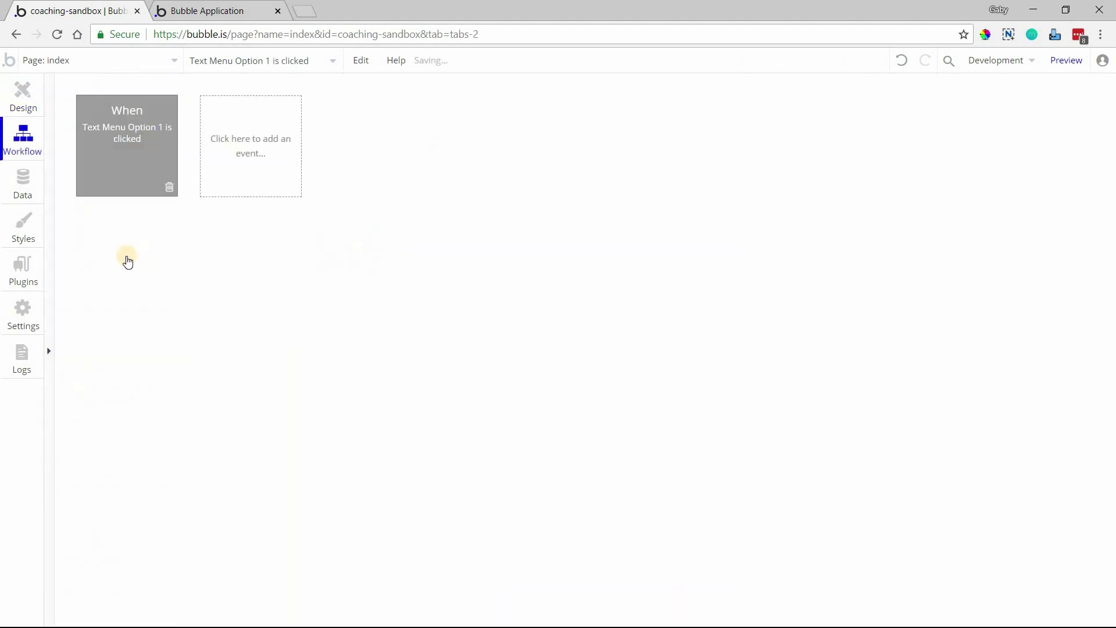
{"action": "left_click", "coordinate": [128, 253]}
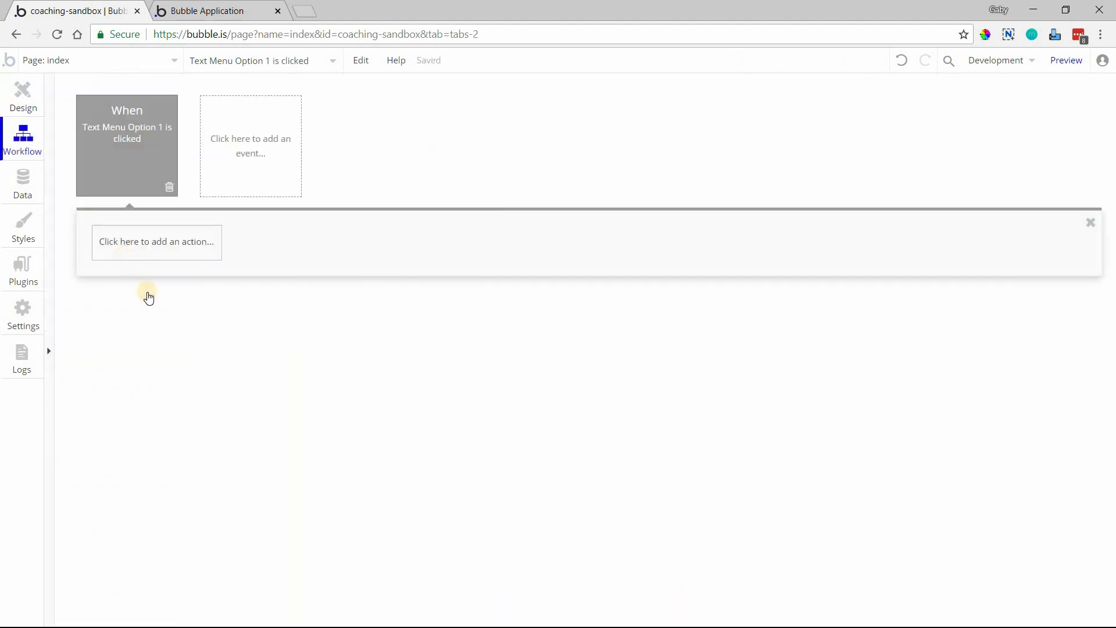
Add a Toggle element action targeting Group SubOptions 1 as the workflow's first step
{"action": "mouse_move", "coordinate": [157, 411]}
{"action": "left_click", "coordinate": [223, 299]}
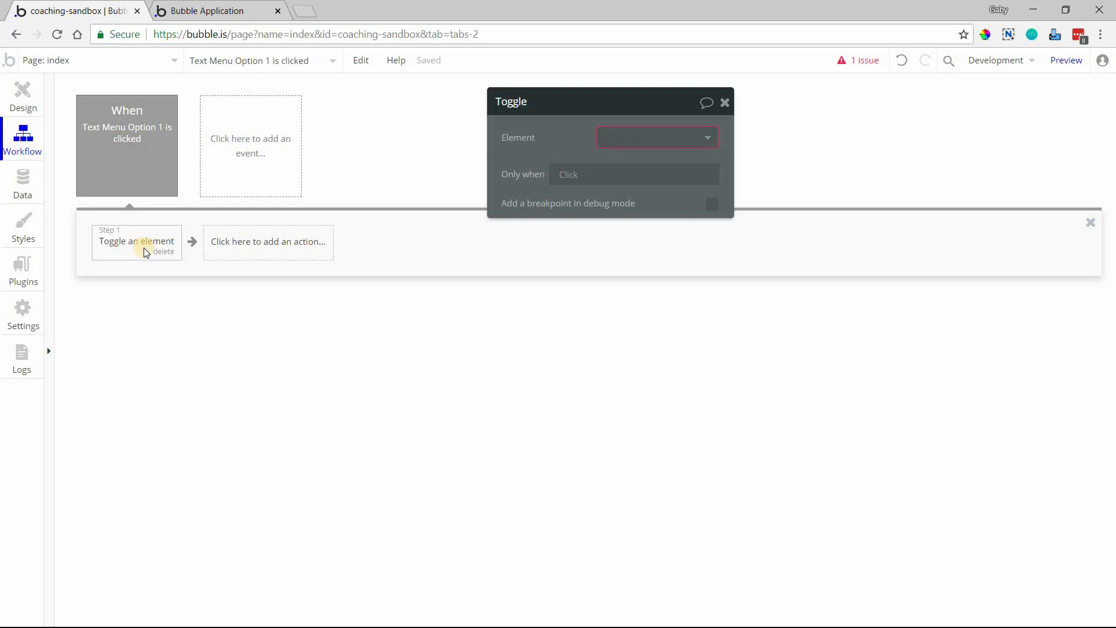
{"action": "left_click_drag", "start_coordinate": [607, 141], "coordinate": [556, 192]}
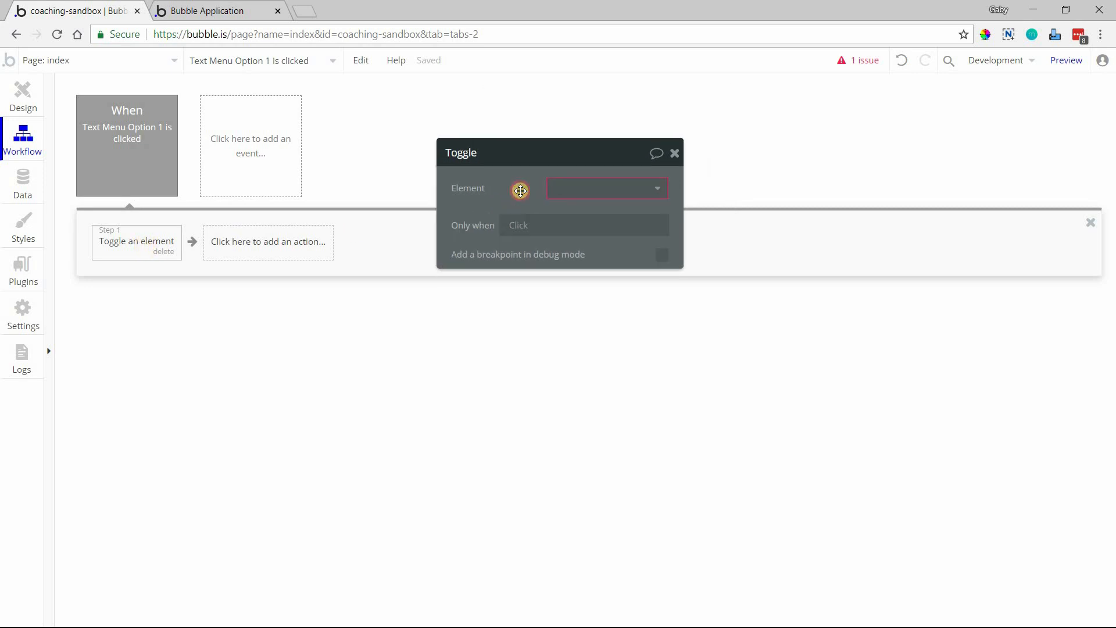
{"action": "left_click", "coordinate": [581, 188]}
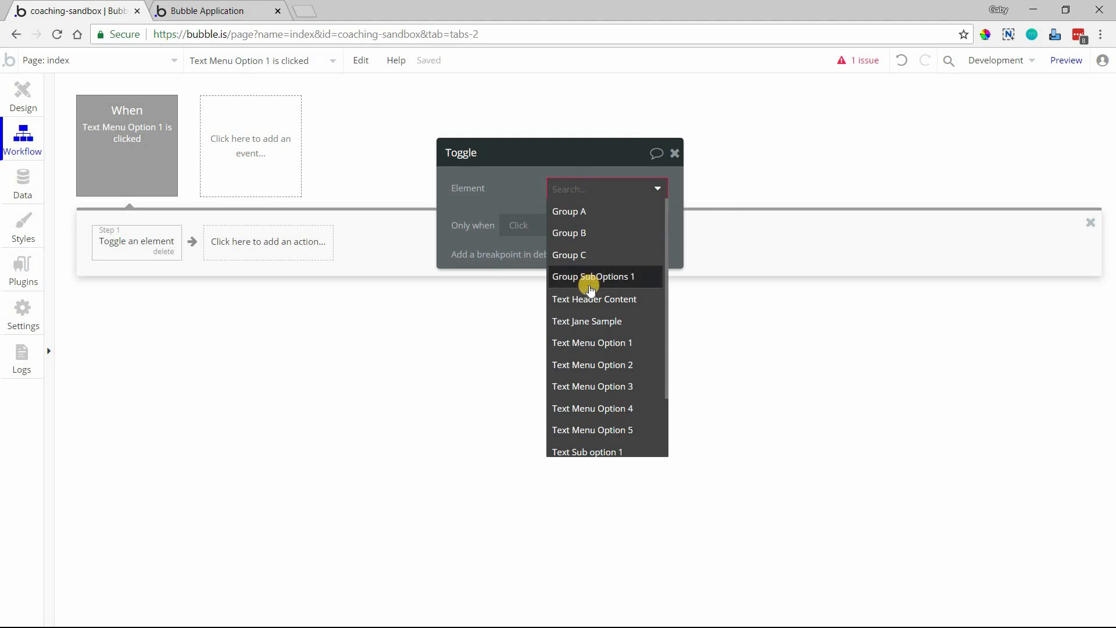
{"action": "mouse_move", "coordinate": [593, 277]}
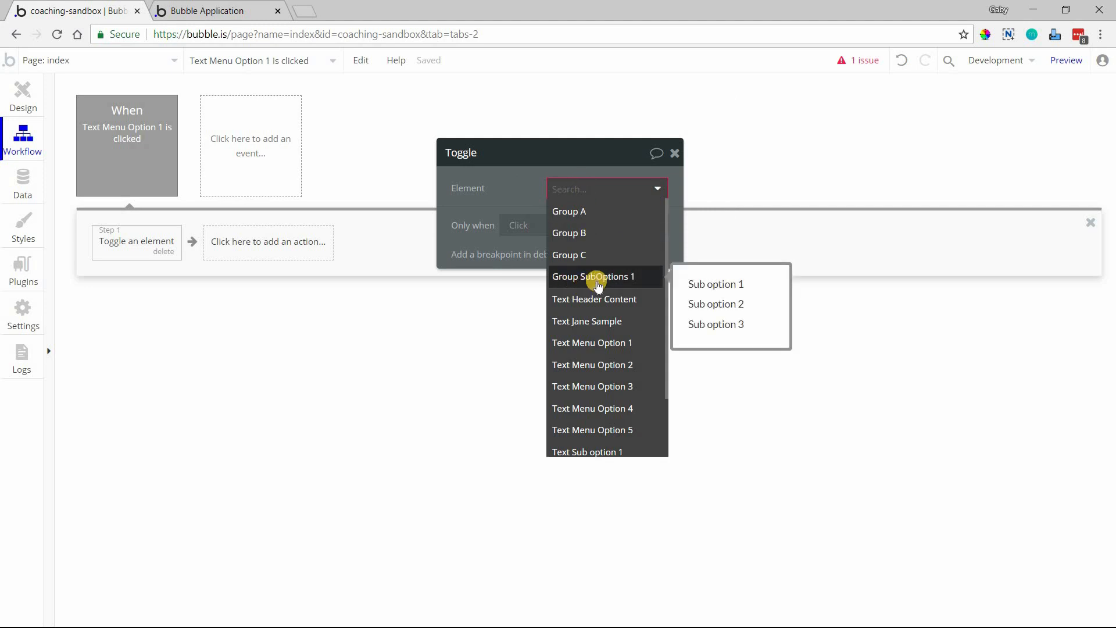
{"action": "left_click", "coordinate": [606, 277]}
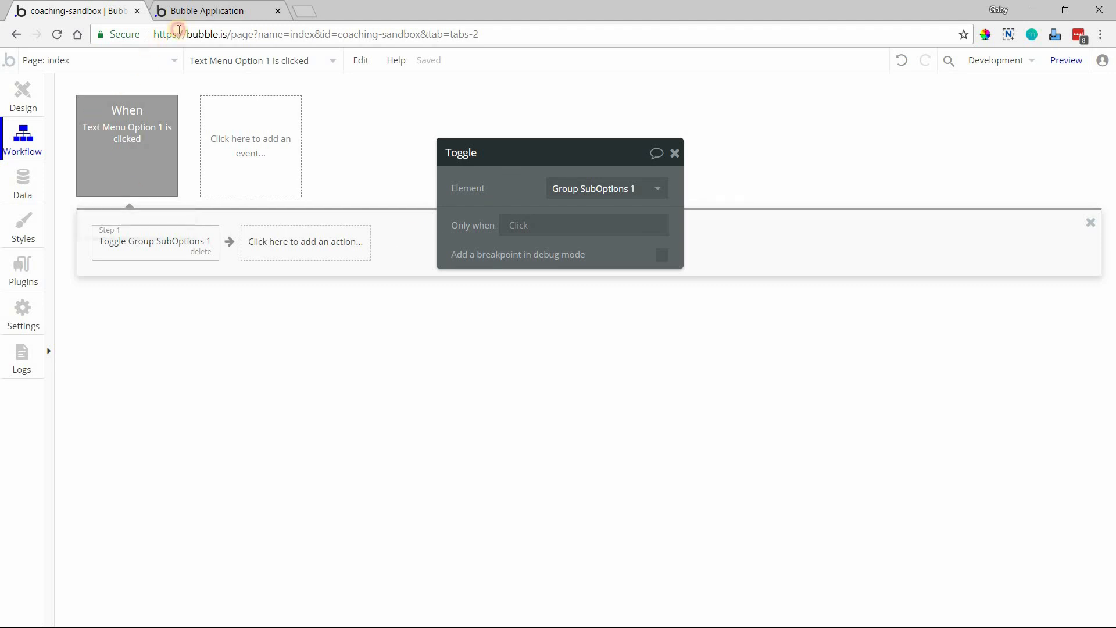
Verify in the preview that Menu Option 1 opens and closes its sub-options, then return to the design canvas
{"action": "key", "text": "ctrl+Tab"}
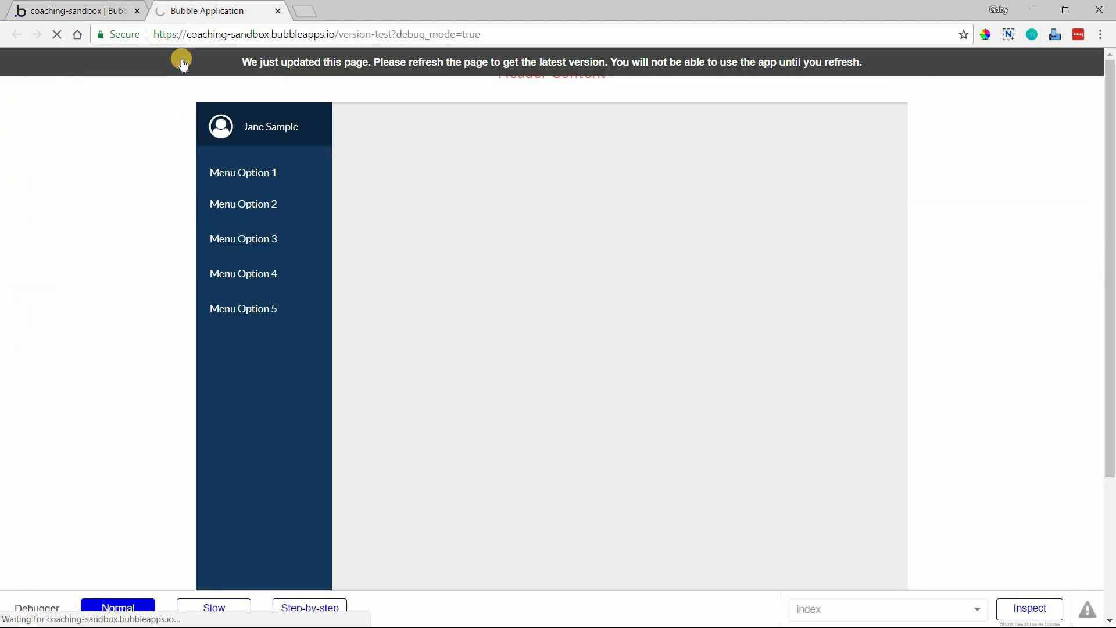
{"action": "left_click", "coordinate": [289, 175]}
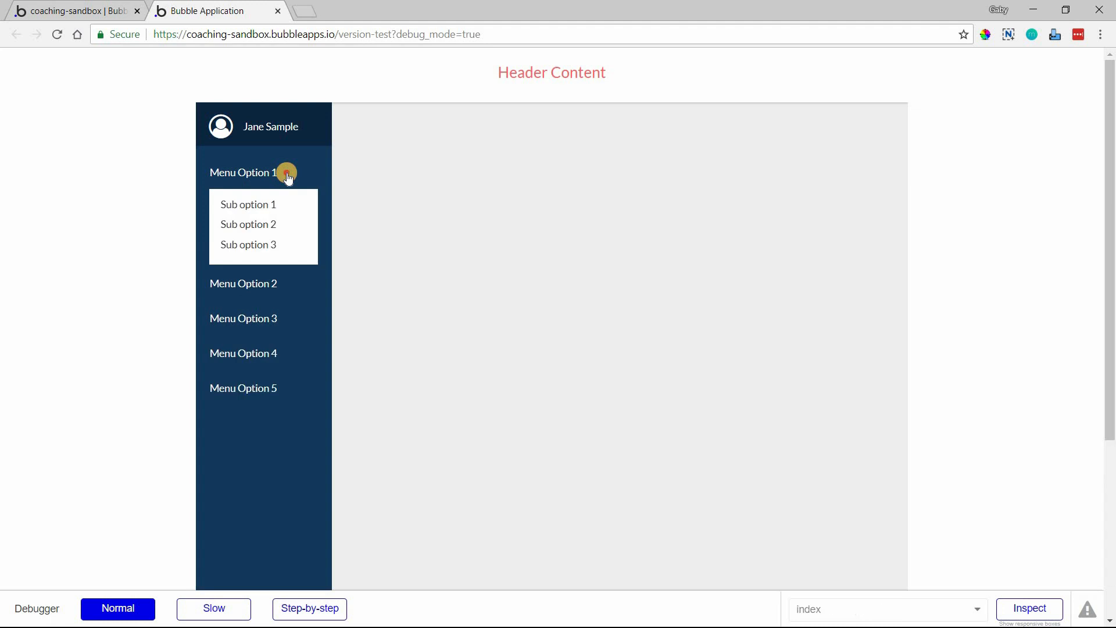
{"action": "left_click", "coordinate": [287, 176]}
{"action": "left_click", "coordinate": [272, 173]}
{"action": "left_click", "coordinate": [274, 173]}
{"action": "left_click", "coordinate": [71, 11]}
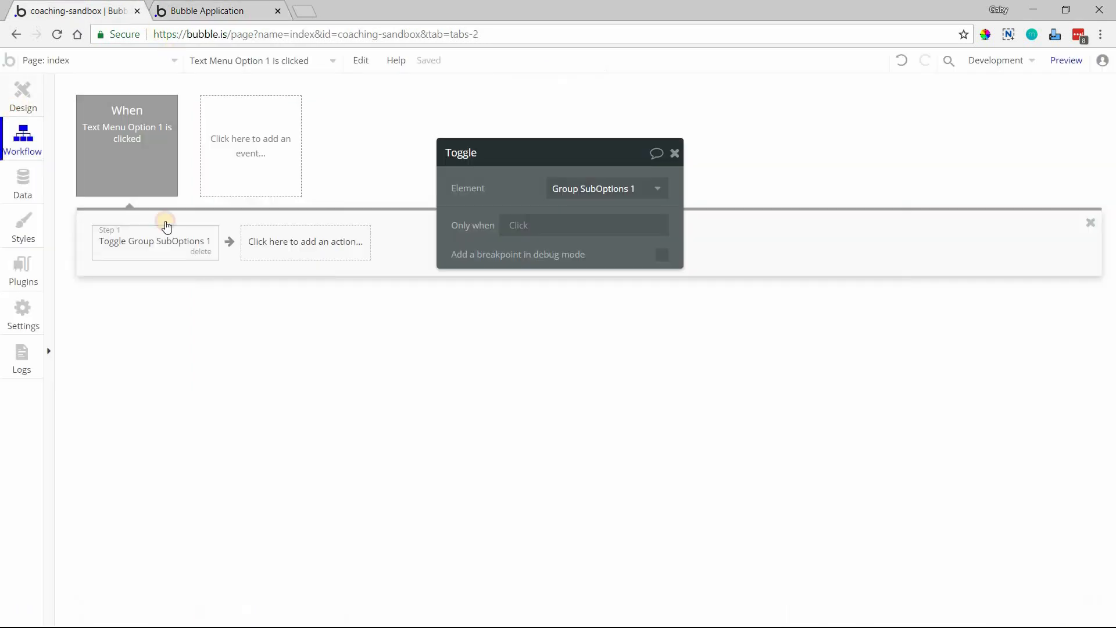
{"action": "left_click", "coordinate": [23, 94]}
Animate Group SubOptions 1's collapse with the Slide Up/Down style
{"action": "left_click", "coordinate": [310, 281]}
{"action": "scroll", "coordinate": [533, 355], "scroll_direction": "down", "scroll_amount": 3}
{"action": "scroll", "coordinate": [532, 355], "scroll_direction": "down", "scroll_amount": 3}
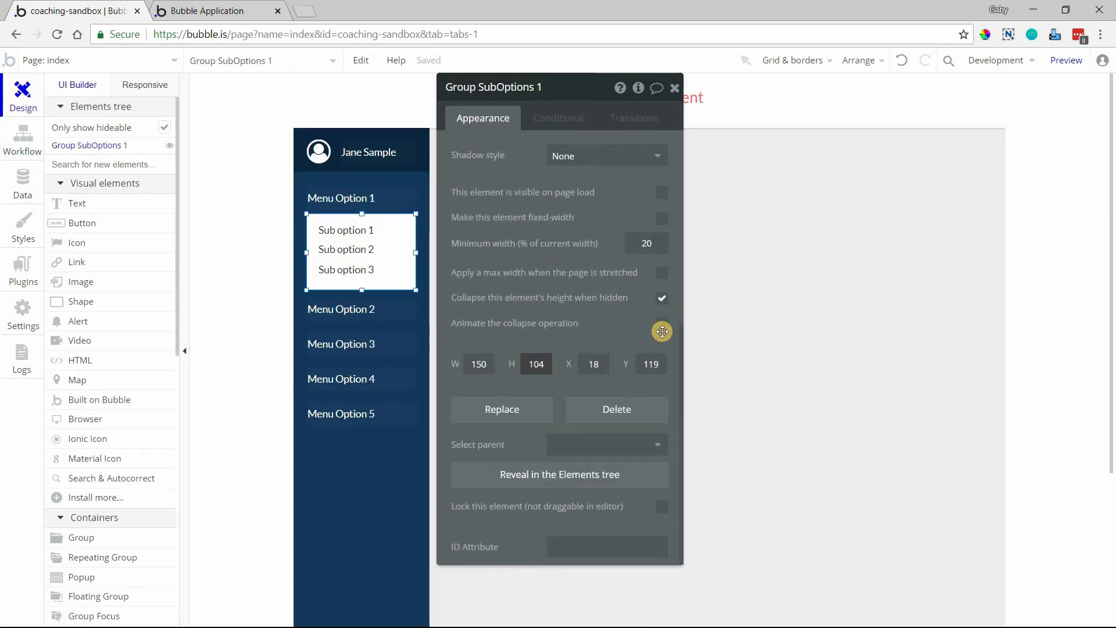
{"action": "left_click", "coordinate": [660, 325]}
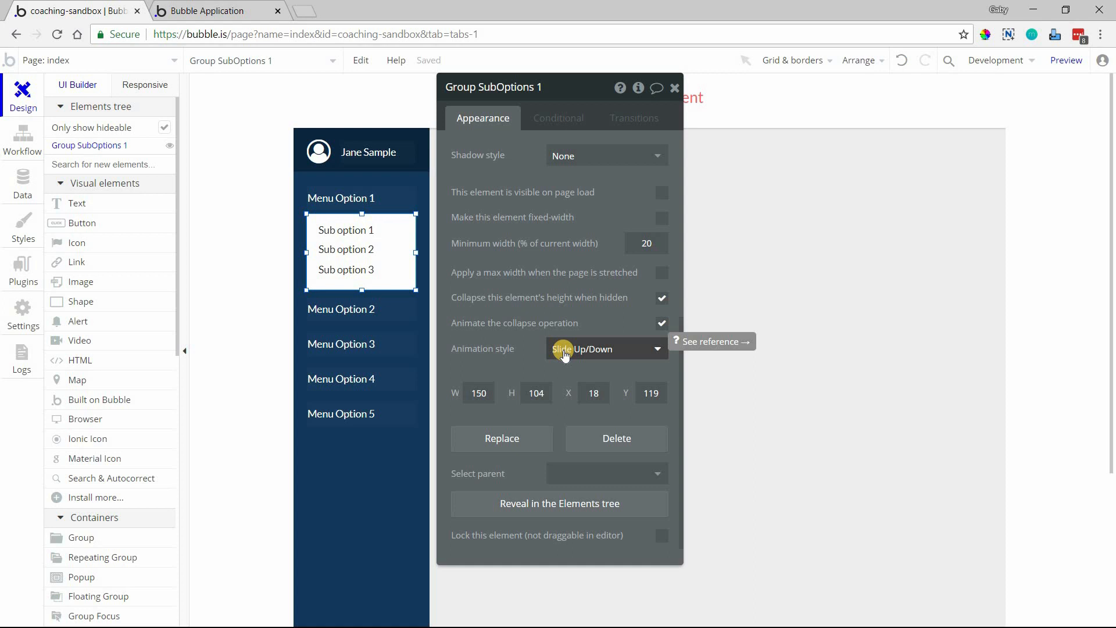
{"action": "left_click", "coordinate": [564, 352]}
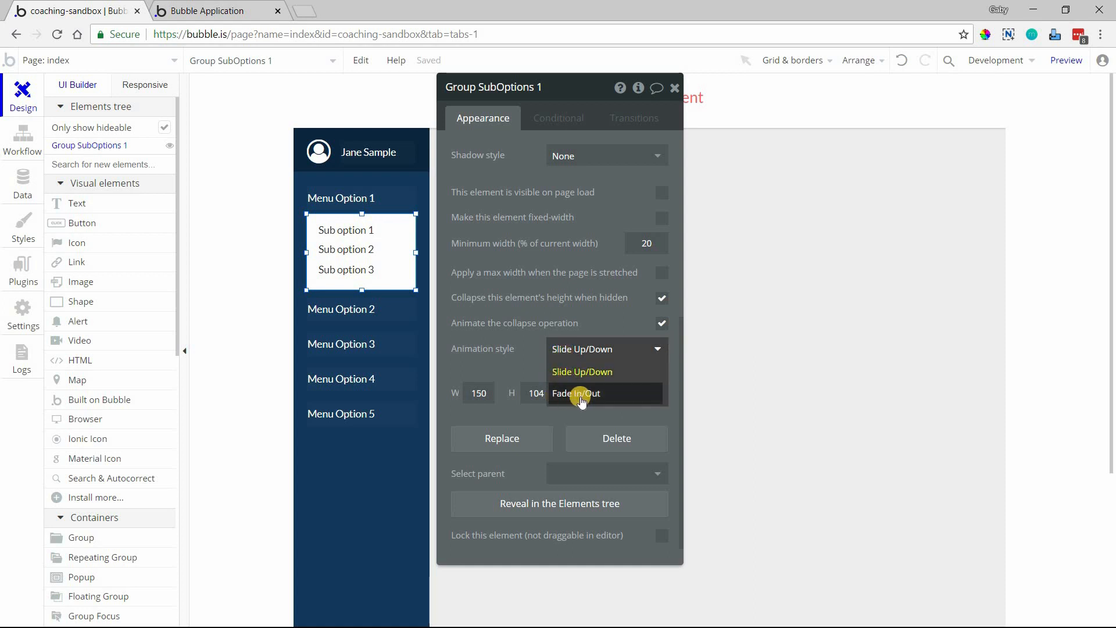
{"action": "left_click", "coordinate": [336, 234]}
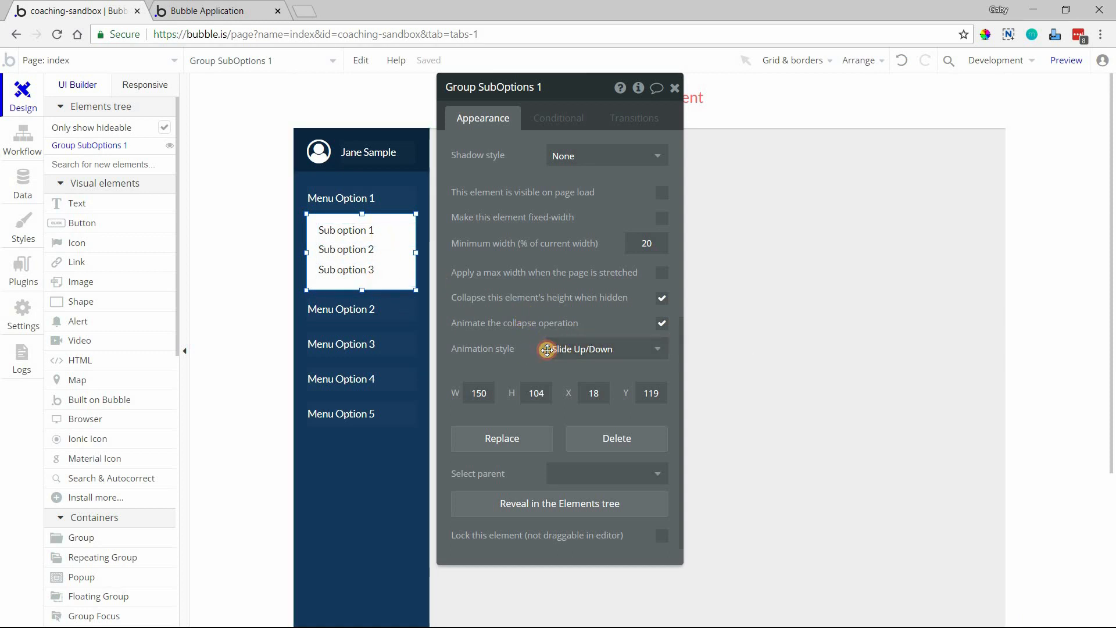
{"action": "left_click", "coordinate": [375, 198]}
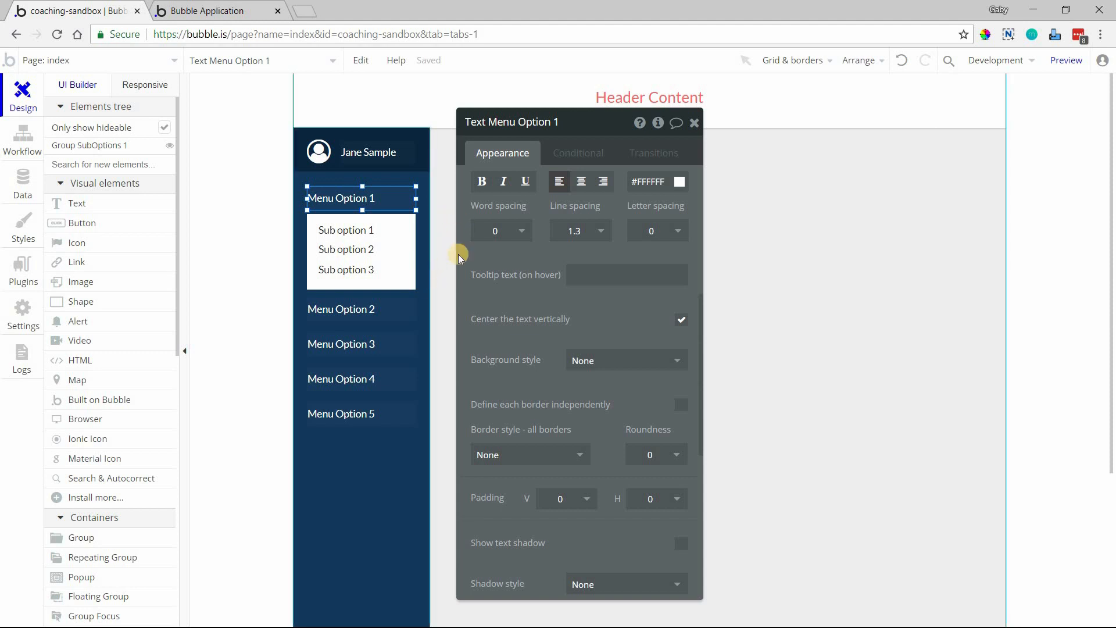
Add a conditional underlining Menu Option 1 when Group SubOptions 1 is visible, and preview it
{"action": "left_click", "coordinate": [576, 155]}
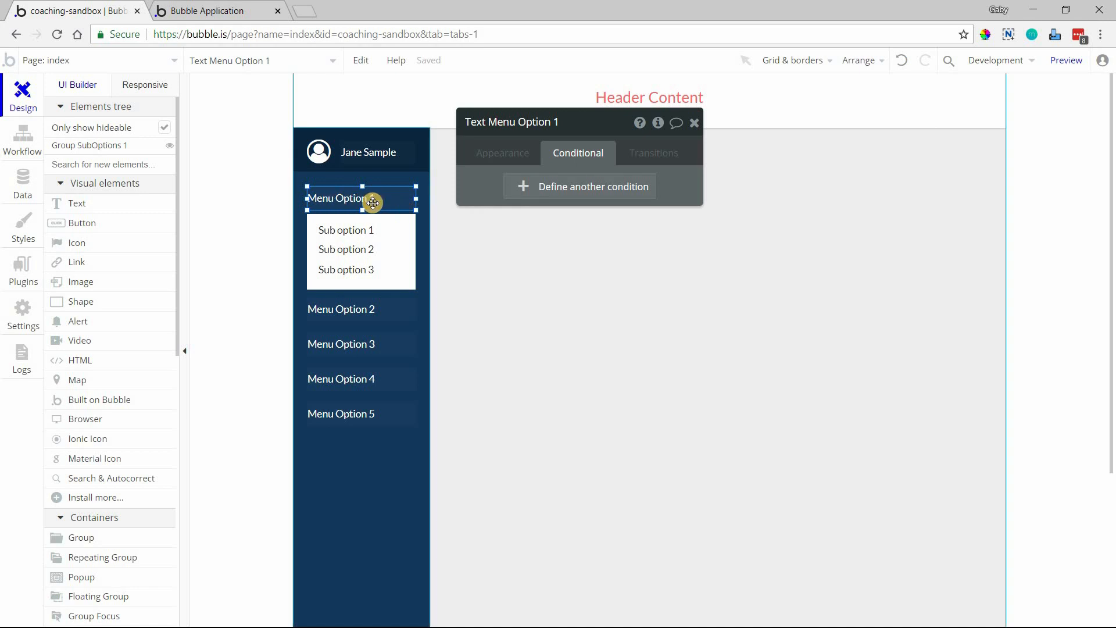
{"action": "left_click", "coordinate": [527, 193]}
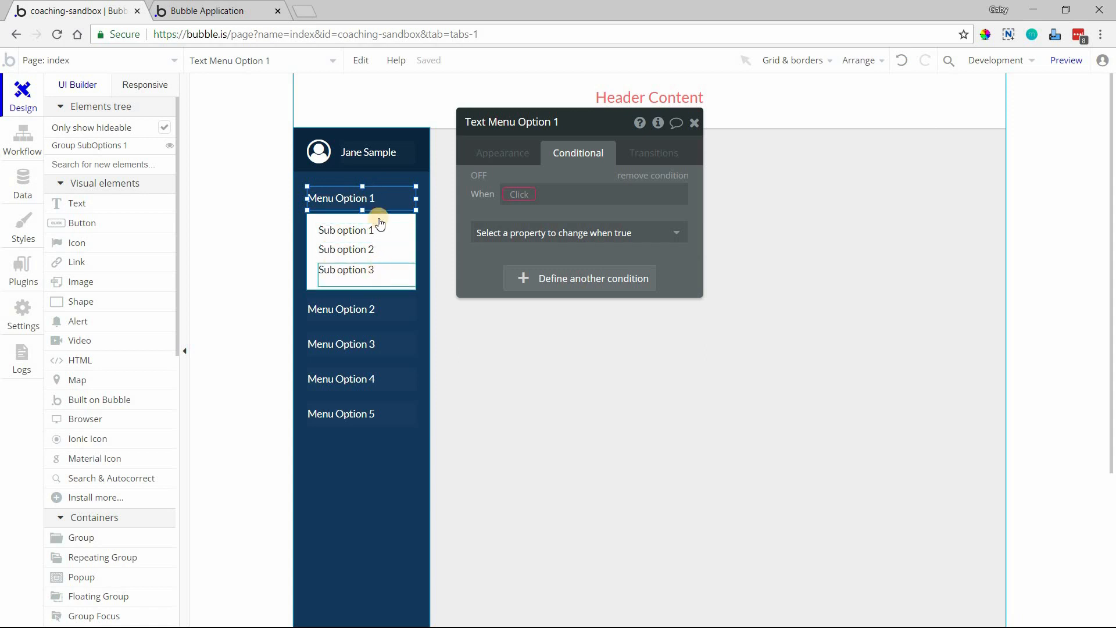
{"action": "left_click", "coordinate": [520, 194]}
{"action": "left_click", "coordinate": [527, 387]}
{"action": "left_click", "coordinate": [609, 321]}
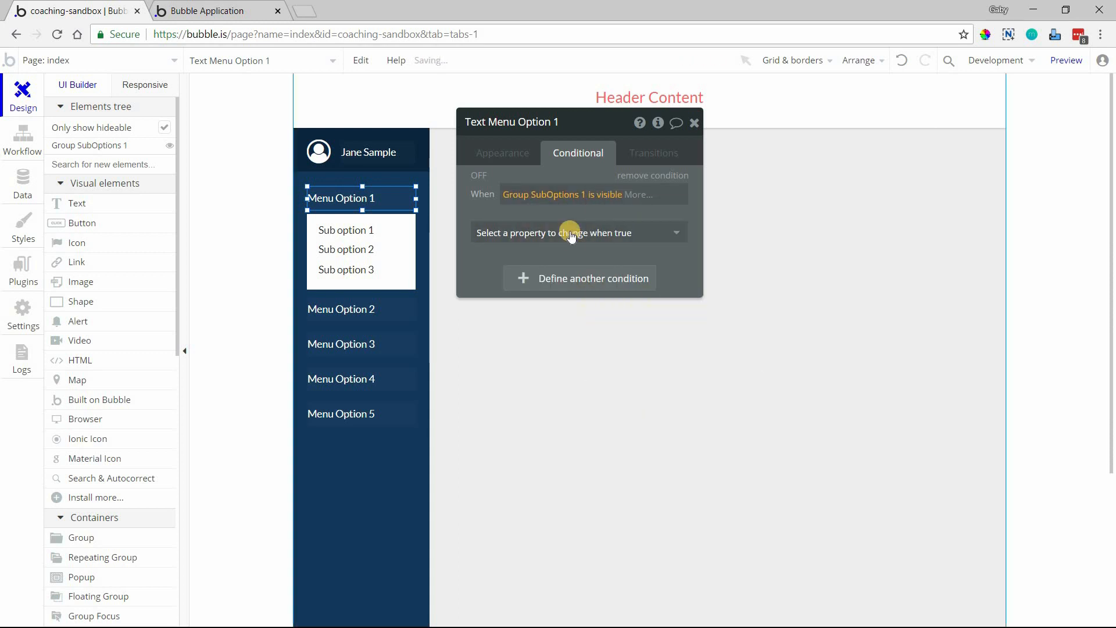
{"action": "left_click", "coordinate": [530, 233]}
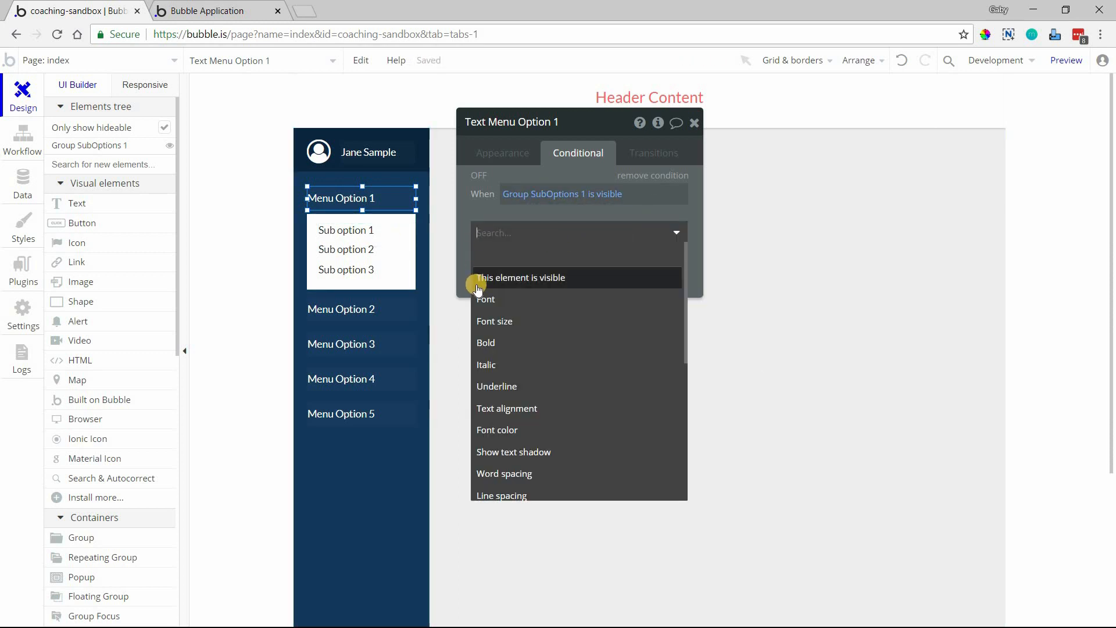
{"action": "type", "text": "un"}
{"action": "key", "text": "Return"}
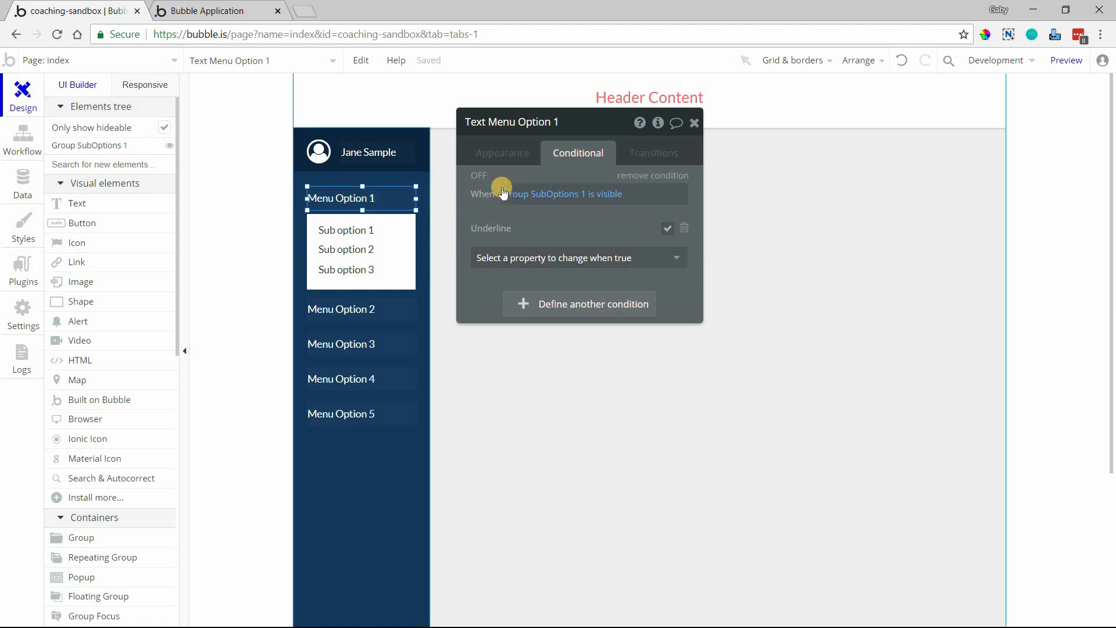
{"action": "left_click", "coordinate": [484, 174]}
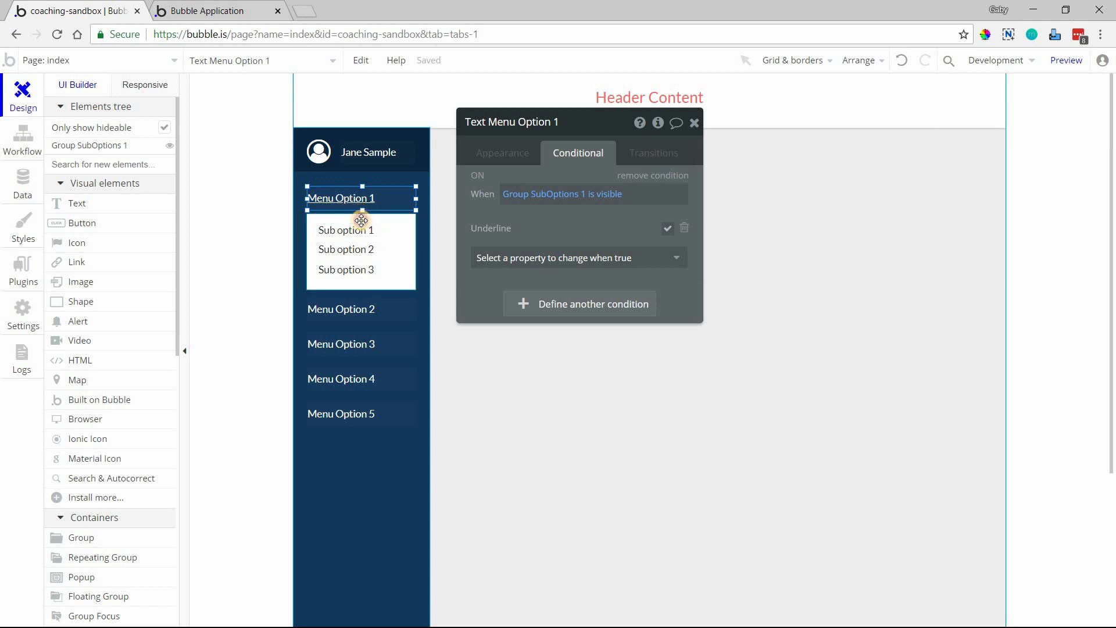
Move Menu Options 3–5 down and place a copy of Group SubOptions 1 below Menu Option 2
{"action": "left_click", "coordinate": [362, 223]}
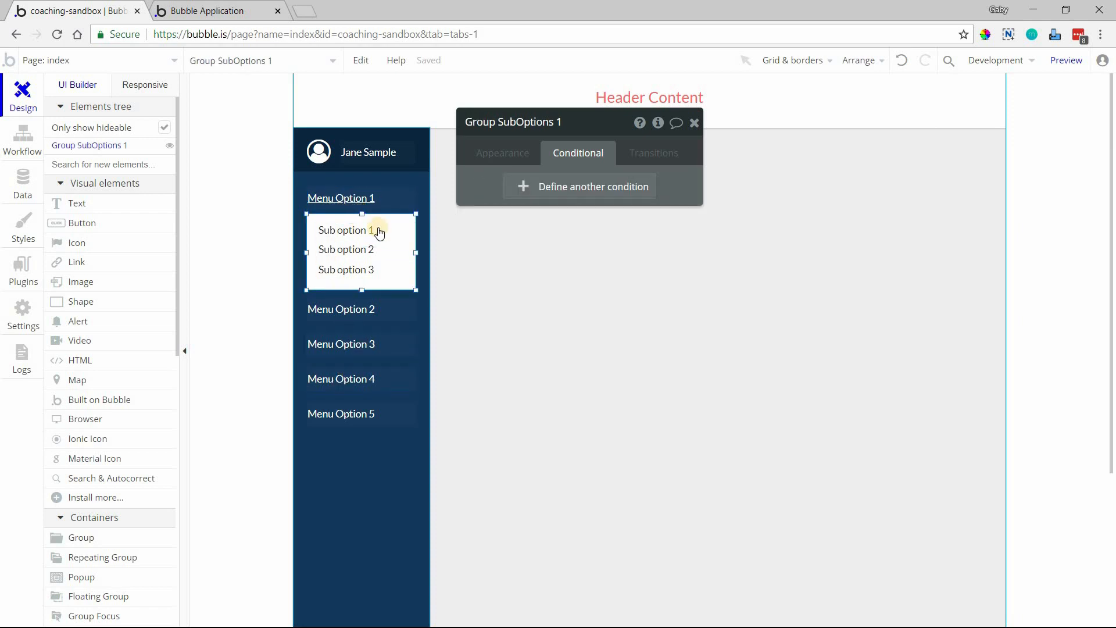
{"action": "left_click", "coordinate": [358, 344]}
{"action": "left_click", "coordinate": [360, 381], "text": "shift"}
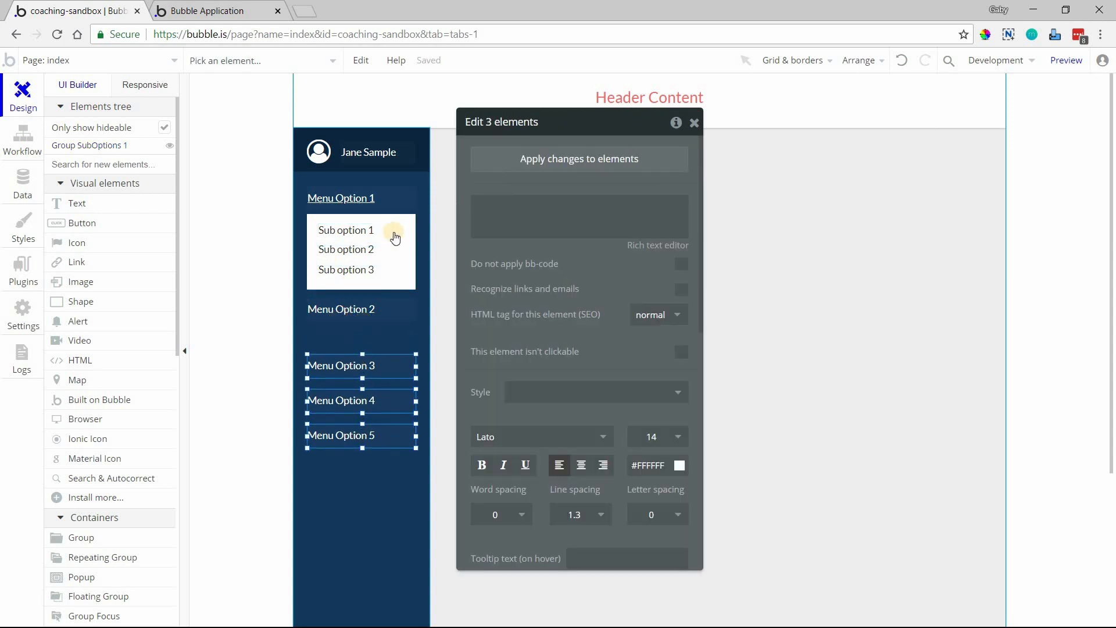
{"action": "key", "text": "Down"}
{"action": "key", "text": "Down"}
{"action": "key", "text": "Down"}
{"action": "left_click", "coordinate": [404, 221]}
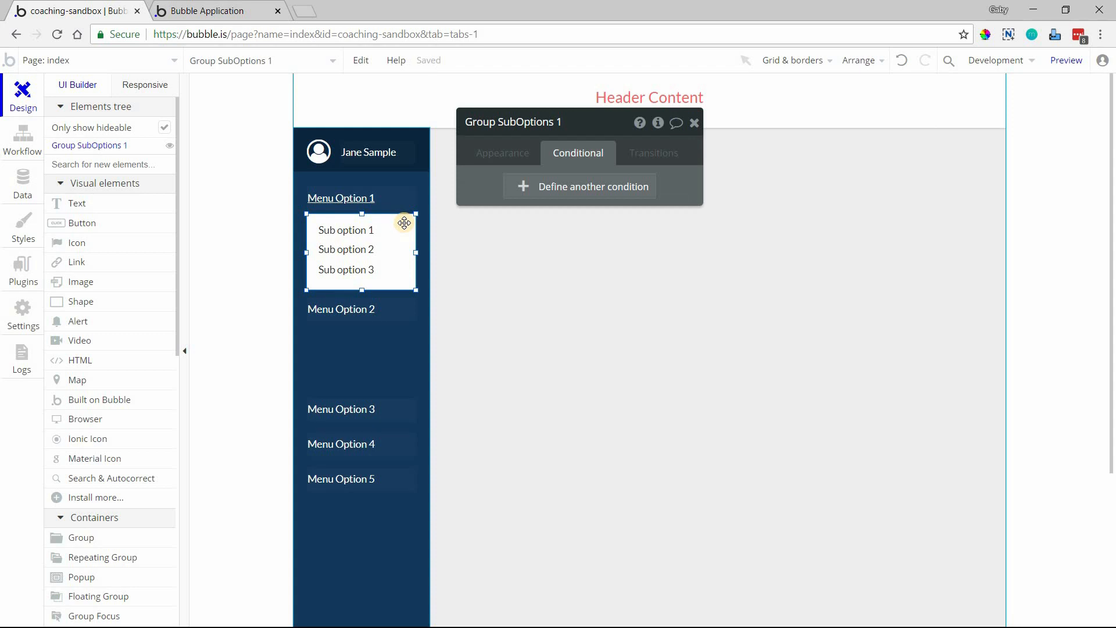
{"action": "left_click_drag", "start_coordinate": [406, 229], "coordinate": [409, 332], "text": "ctrl"}
Give the copied group a flat white background and rename it Group SubOptions 2
{"action": "left_click", "coordinate": [504, 152]}
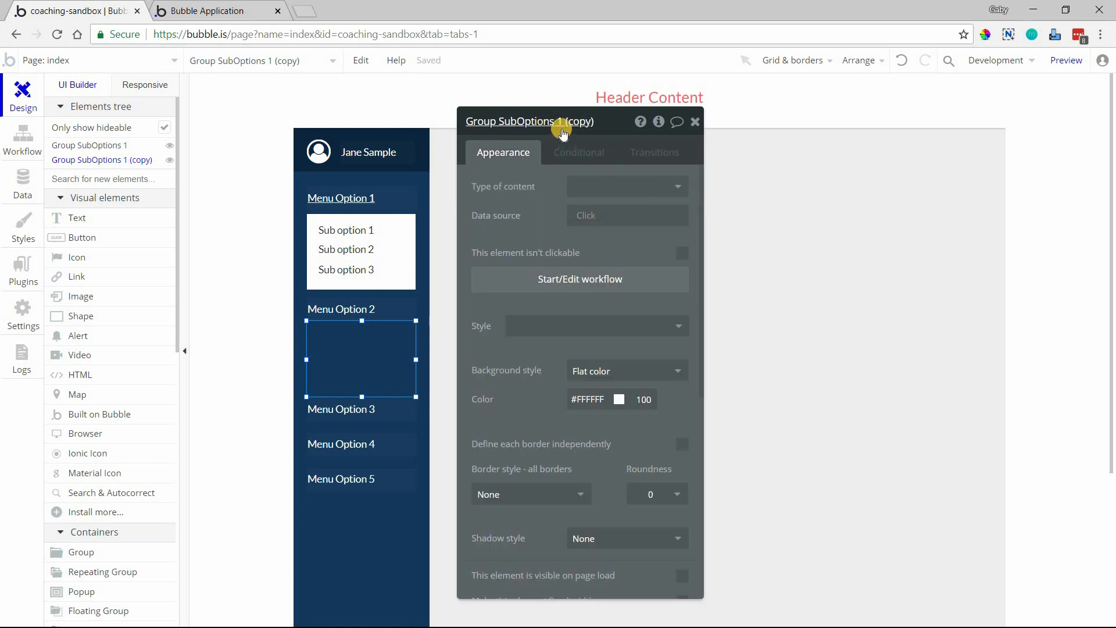
{"action": "left_click", "coordinate": [601, 371]}
{"action": "left_click", "coordinate": [594, 393]}
{"action": "left_click", "coordinate": [601, 370]}
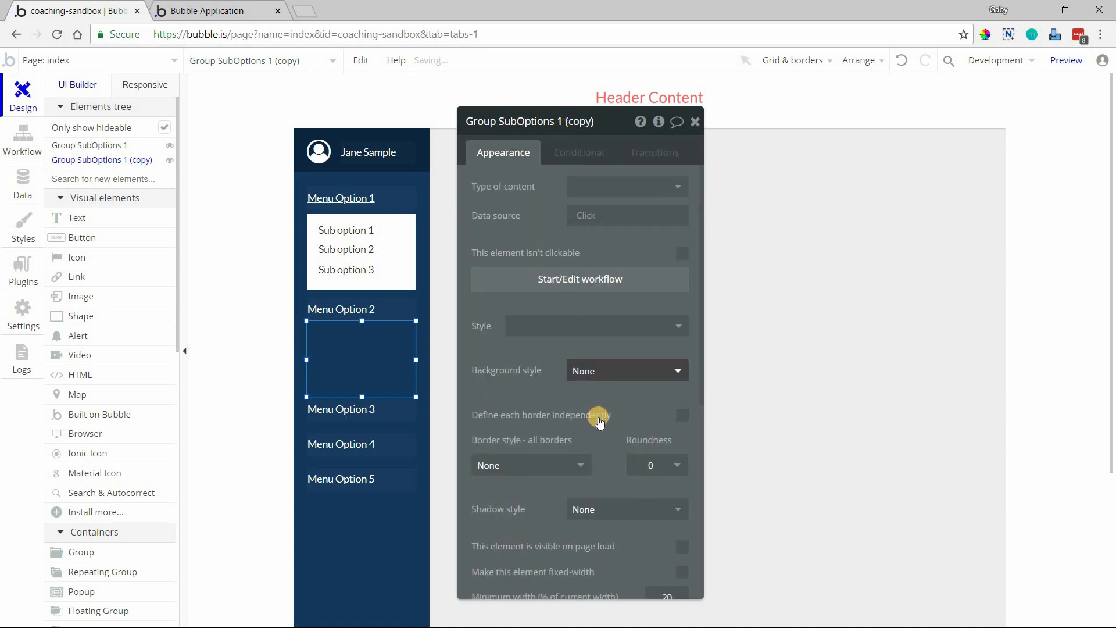
{"action": "left_click", "coordinate": [598, 417]}
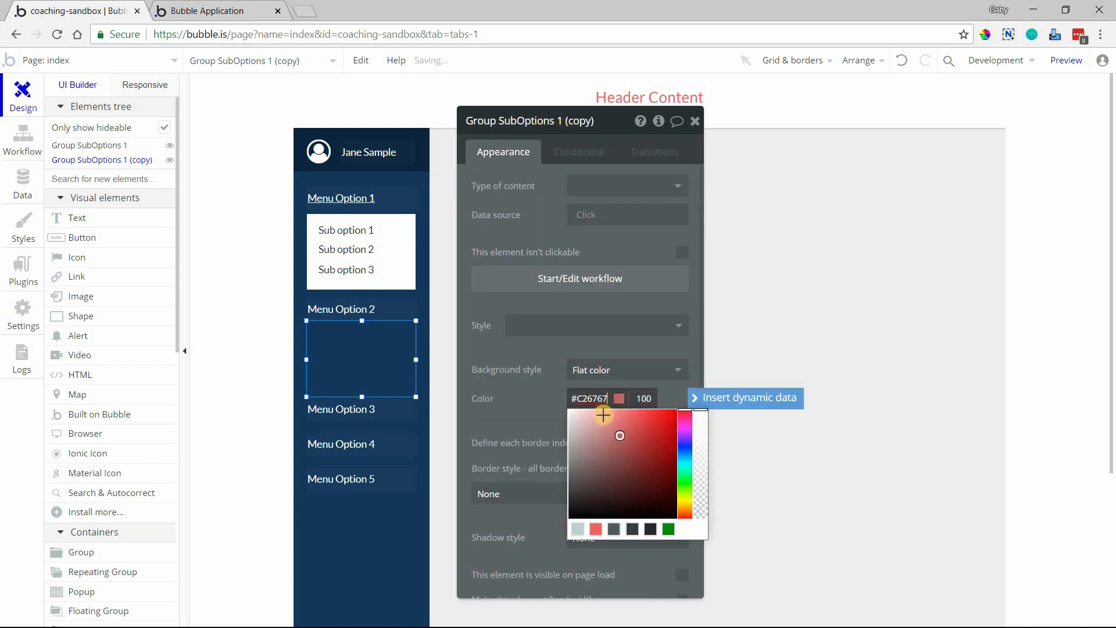
{"action": "left_click", "coordinate": [572, 414]}
{"action": "left_click", "coordinate": [560, 135]}
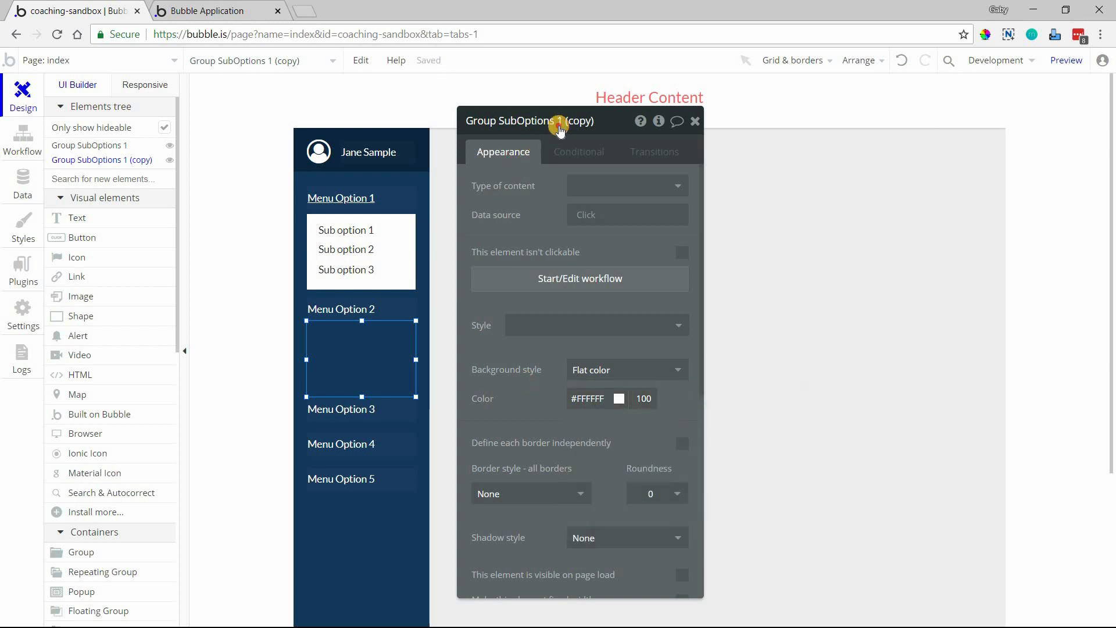
{"action": "left_click", "coordinate": [556, 123]}
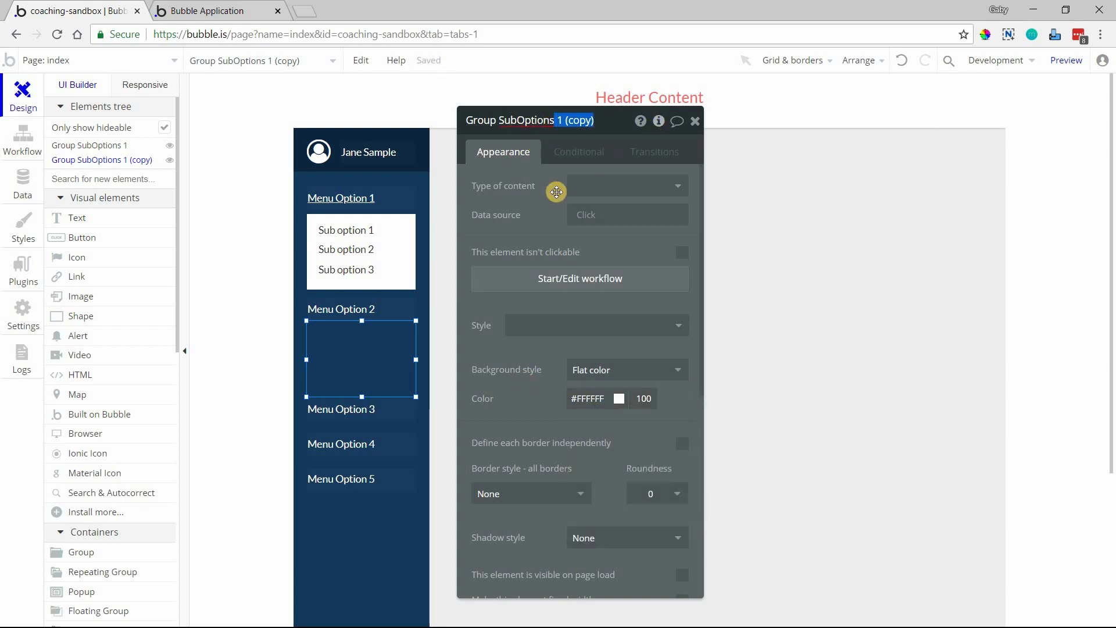
{"action": "type", "text": "2"}
{"action": "key", "text": "Return"}
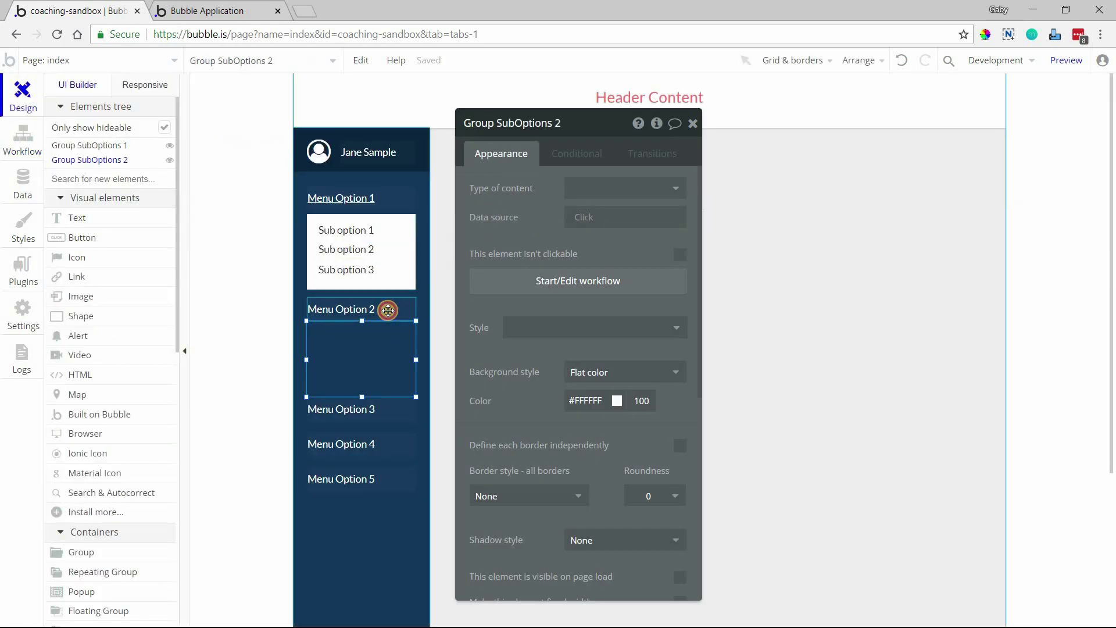
Add a click workflow on Menu Option 2 that toggles Group SubOptions 2, then switch to the preview
{"action": "left_click", "coordinate": [384, 310]}
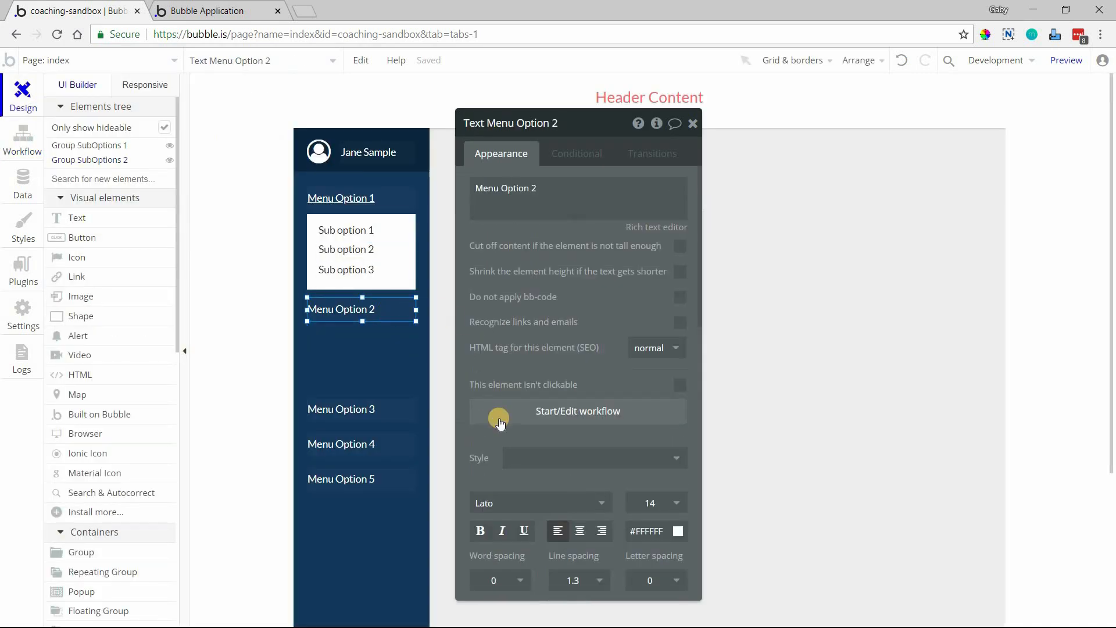
{"action": "left_click", "coordinate": [499, 422]}
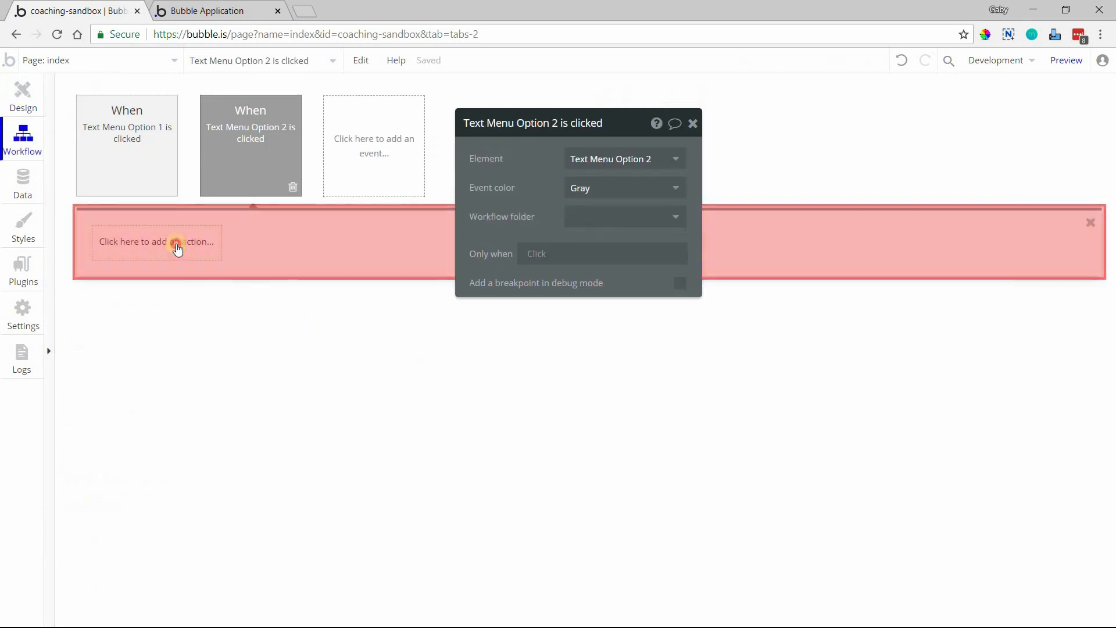
{"action": "left_click", "coordinate": [175, 242]}
{"action": "mouse_move", "coordinate": [157, 412]}
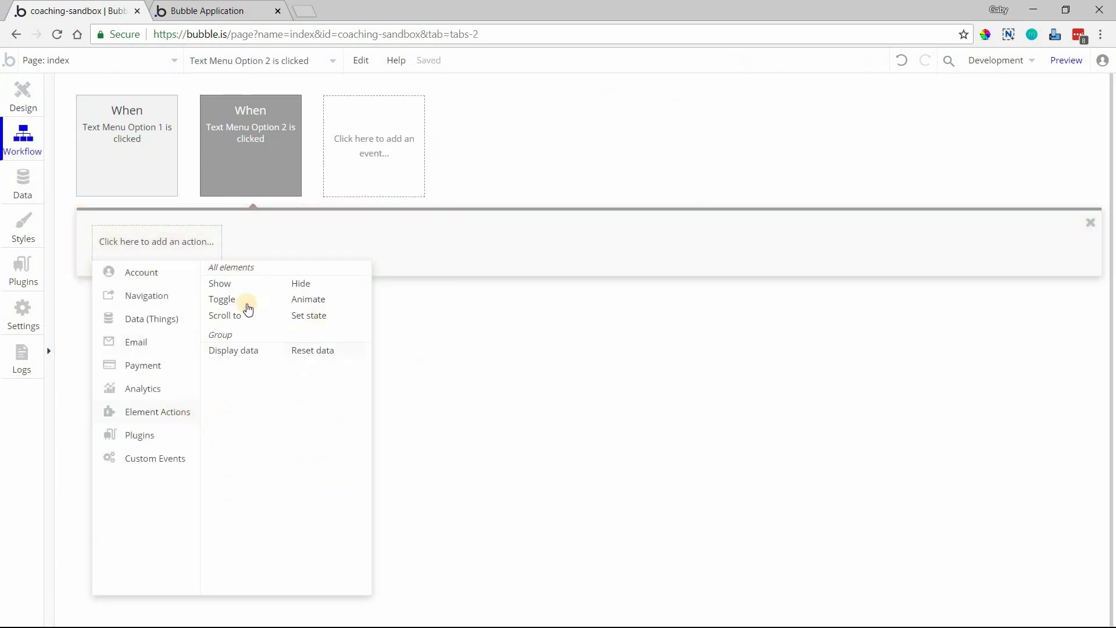
{"action": "left_click", "coordinate": [221, 299]}
{"action": "left_click", "coordinate": [624, 158]}
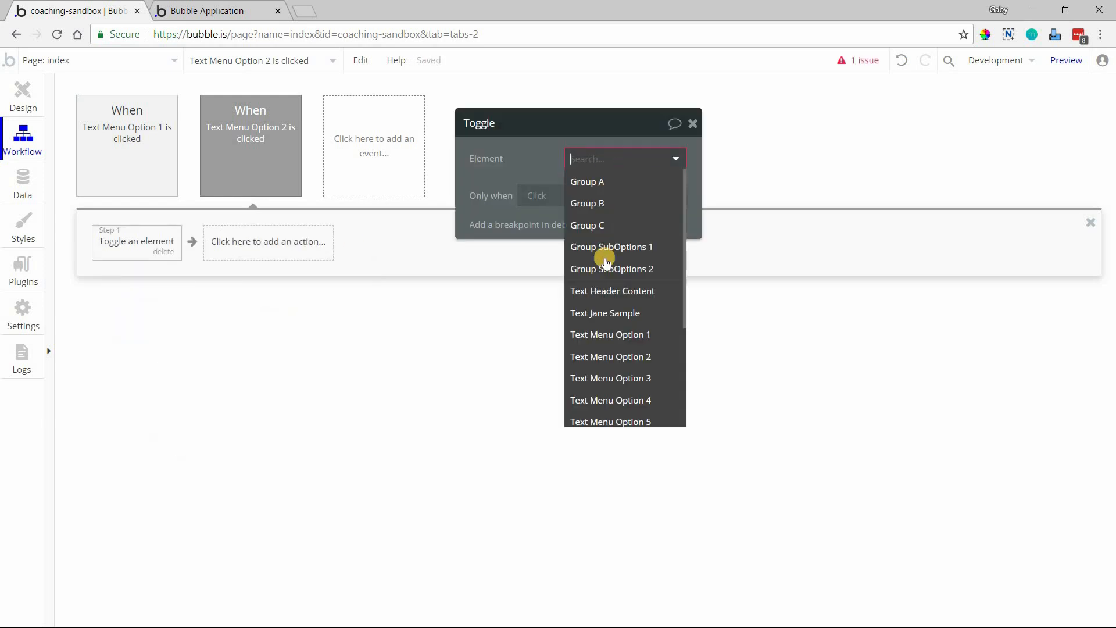
{"action": "left_click", "coordinate": [611, 268]}
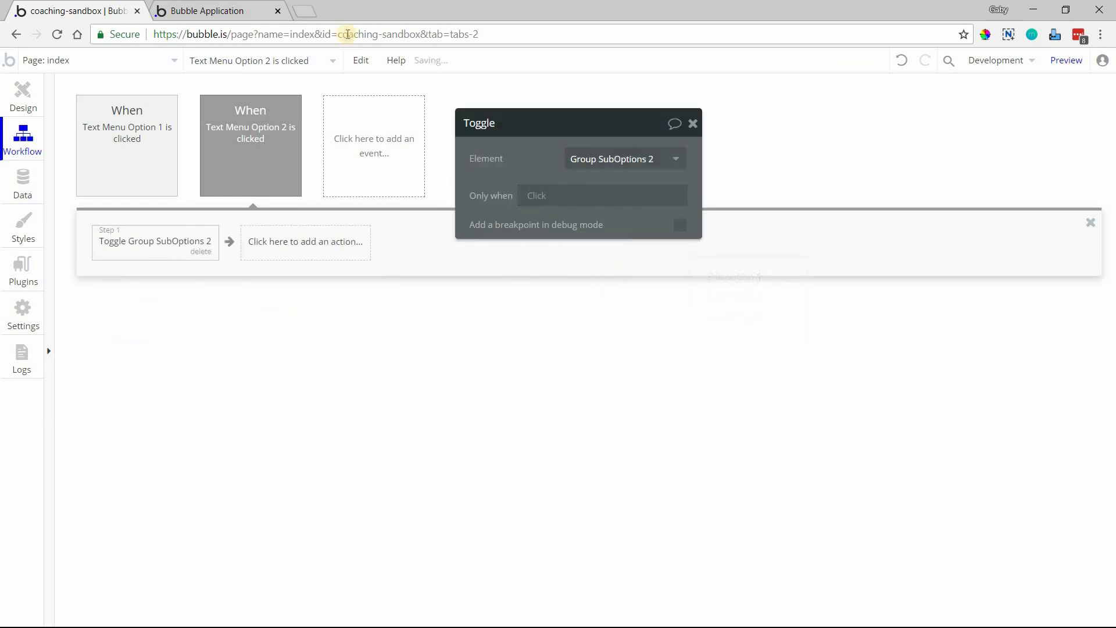
{"action": "left_click", "coordinate": [207, 10]}
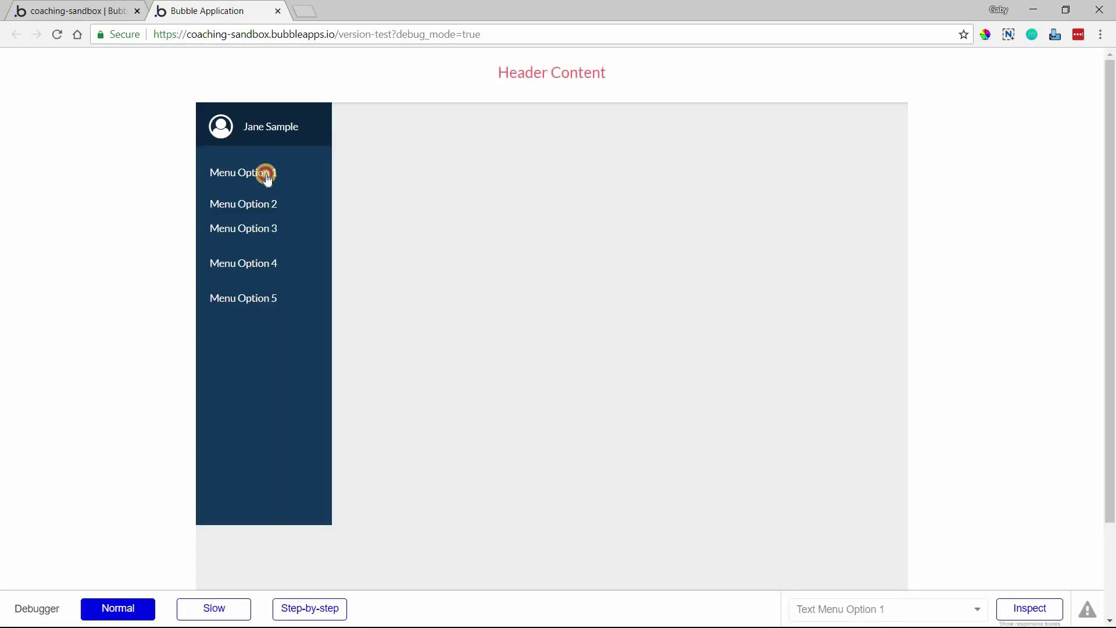
Test in the preview that Menu Options 1 and 2 each expand their own sub-options, then return to the editor
{"action": "left_click", "coordinate": [267, 174]}
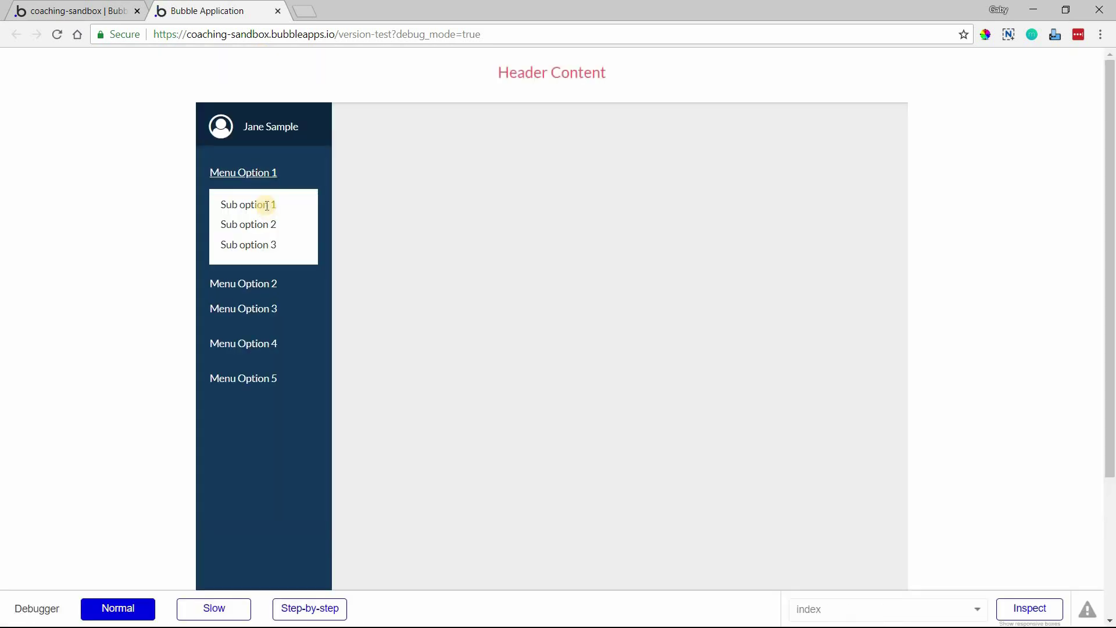
{"action": "left_click", "coordinate": [267, 173]}
{"action": "left_click", "coordinate": [275, 205]}
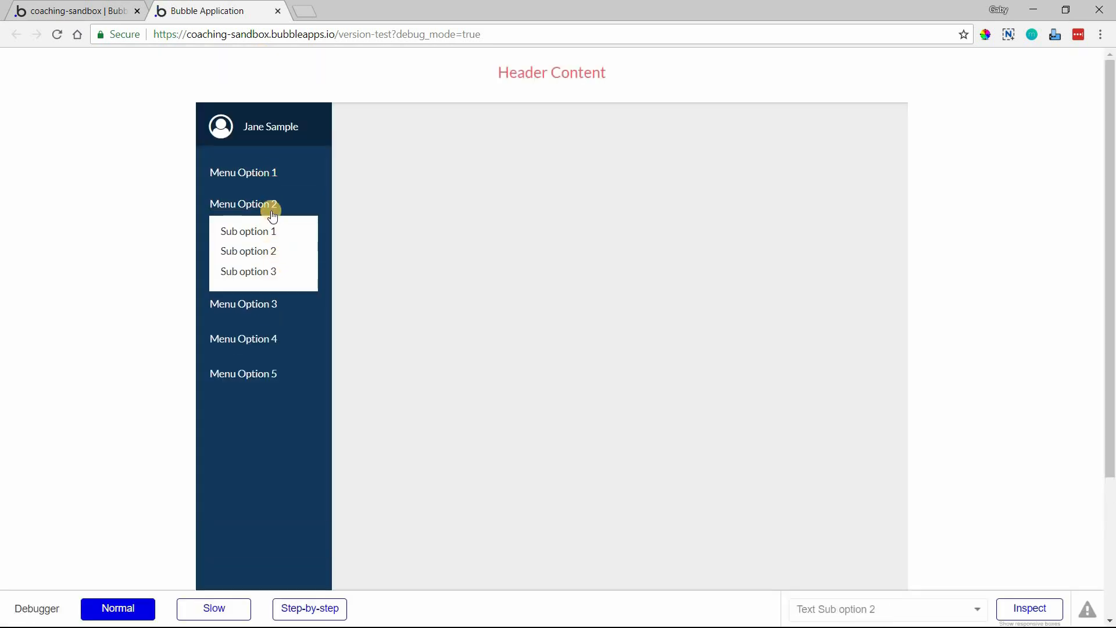
{"action": "left_click", "coordinate": [264, 173]}
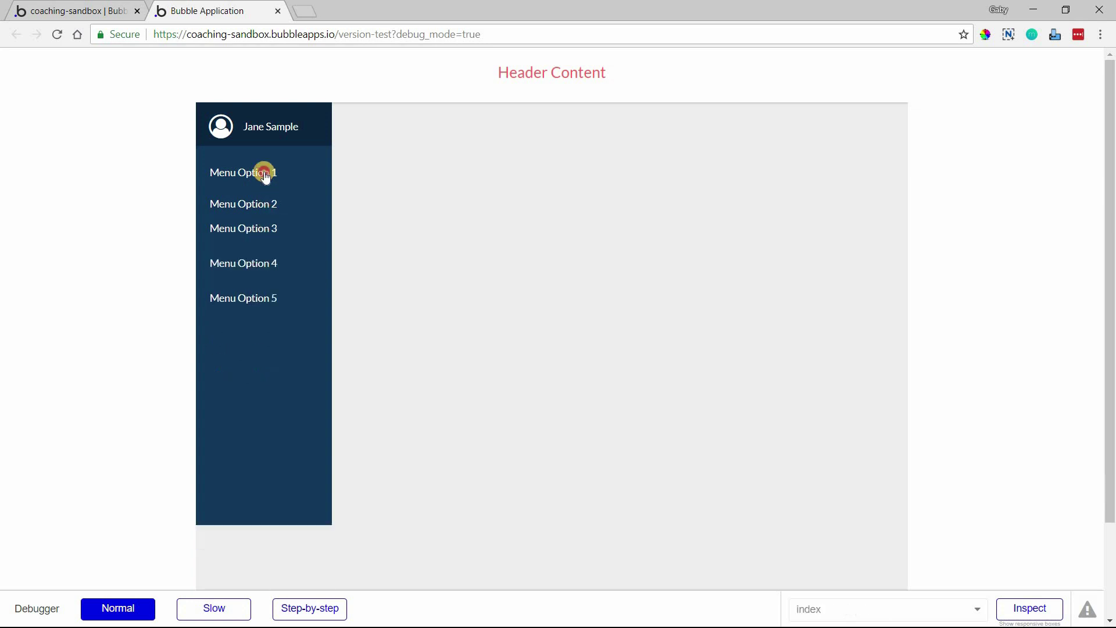
{"action": "left_click", "coordinate": [63, 10]}
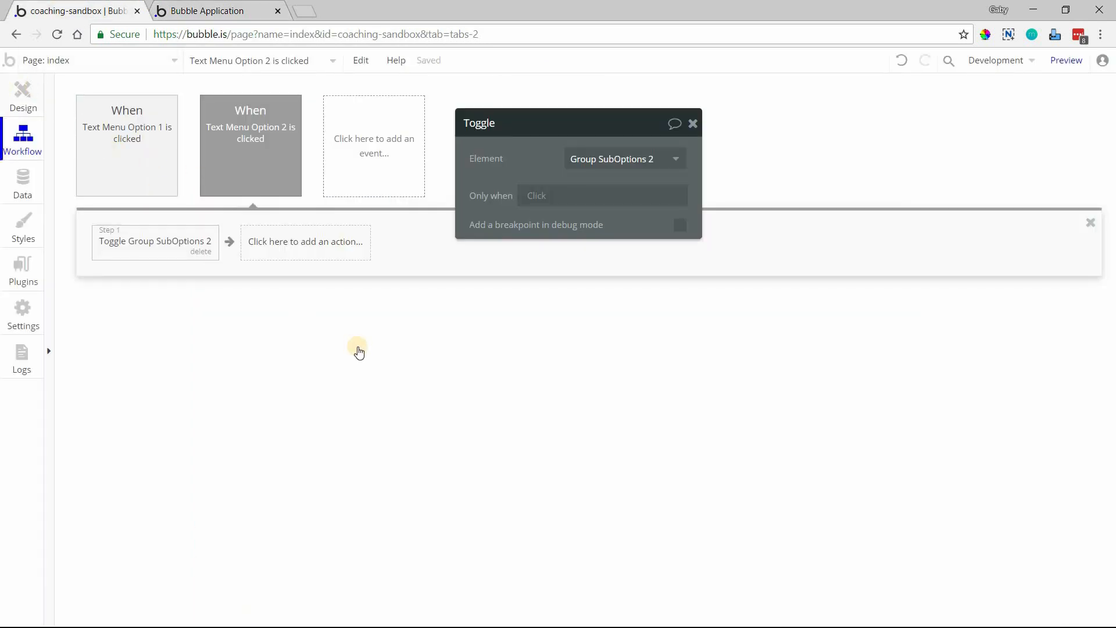
Return to the page design and review the positions of Menu Options 3–5
{"action": "left_click", "coordinate": [36, 90]}
{"action": "left_click", "coordinate": [387, 412]}
{"action": "left_click", "coordinate": [381, 451], "text": "shift"}
{"action": "left_click", "coordinate": [382, 479], "text": "shift"}
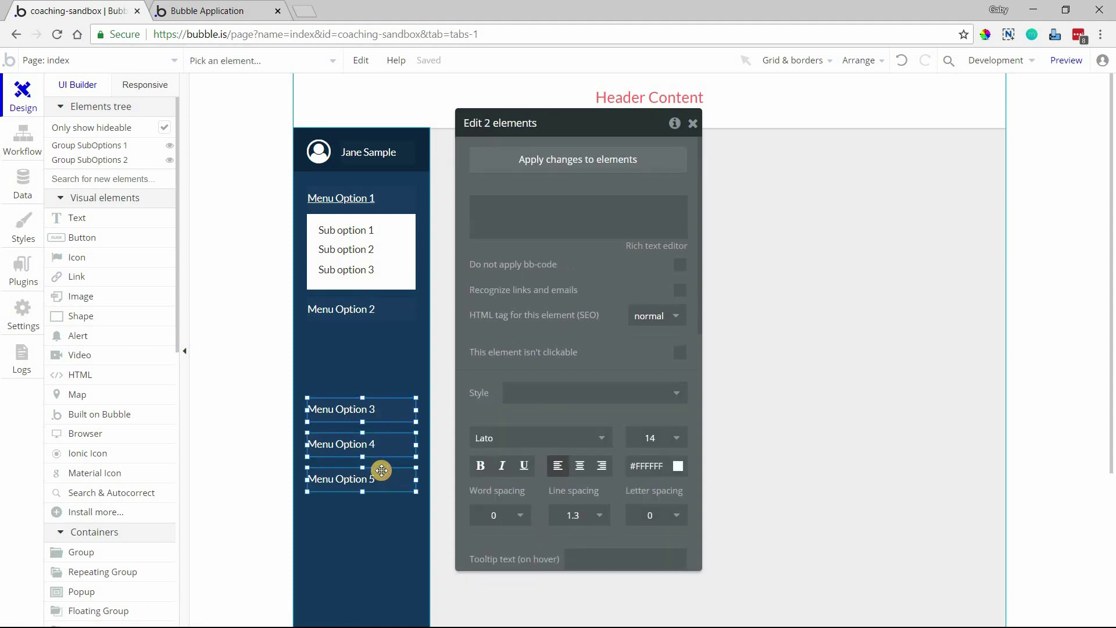
{"action": "left_click", "coordinate": [367, 358]}
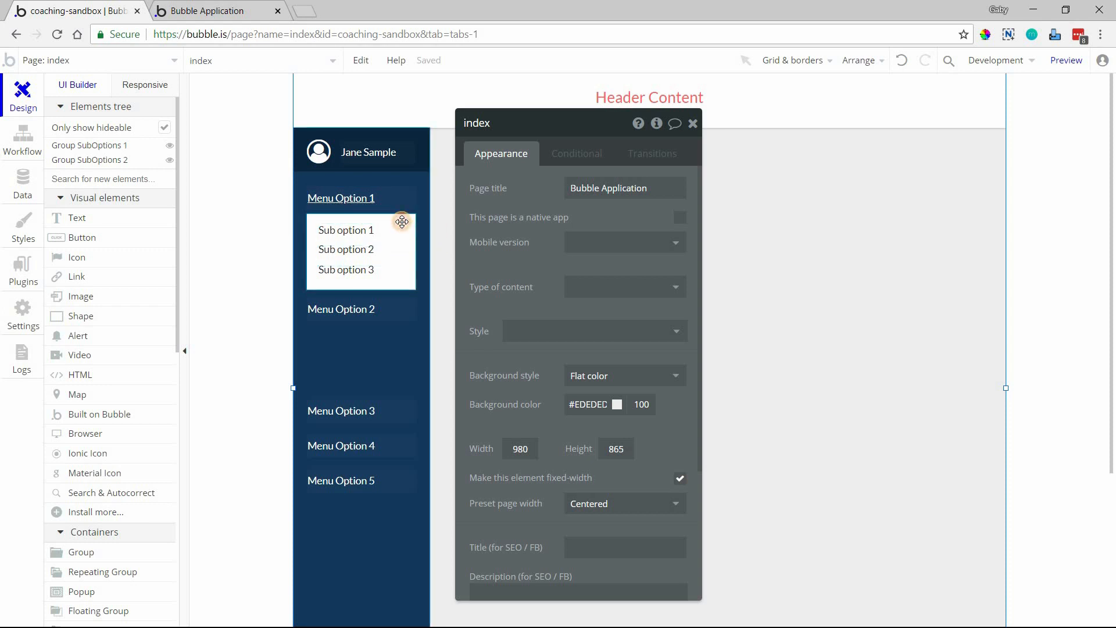
Set Group SubOptions 1's background style to None, check its sub-option texts, and return to the workflows
{"action": "left_click", "coordinate": [402, 223]}
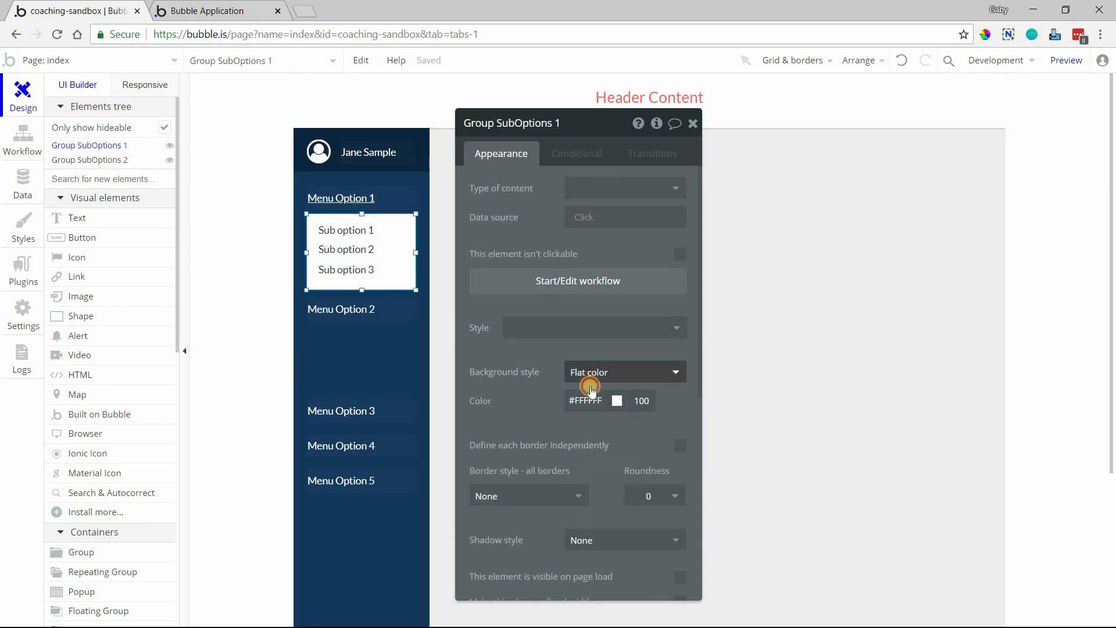
{"action": "left_click", "coordinate": [623, 372]}
{"action": "left_click", "coordinate": [593, 390]}
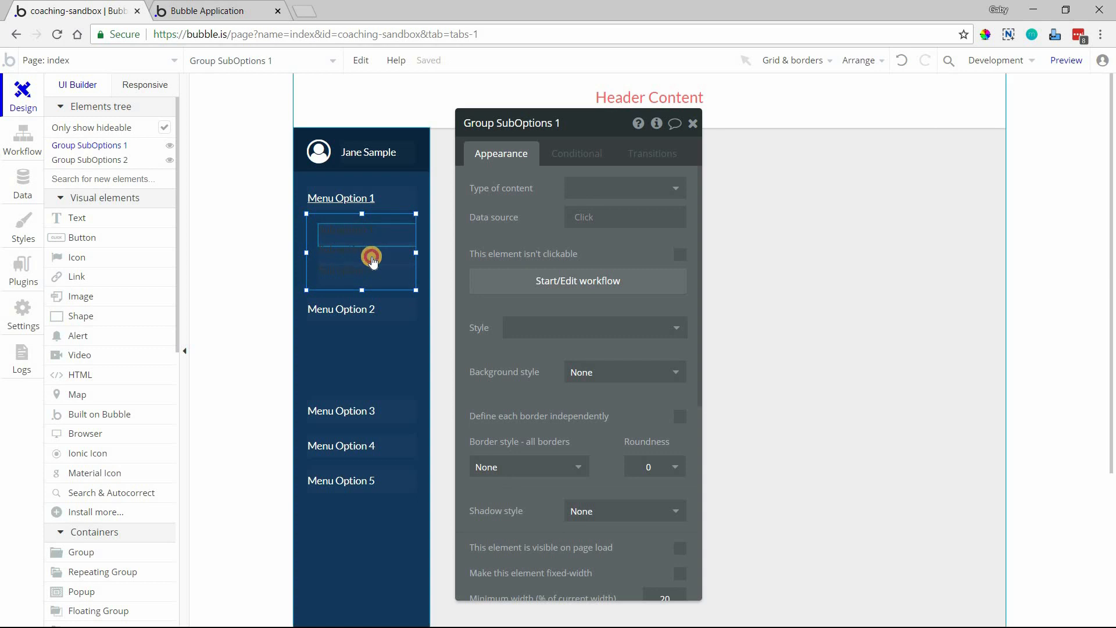
{"action": "left_click", "coordinate": [371, 258]}
{"action": "left_click", "coordinate": [367, 234]}
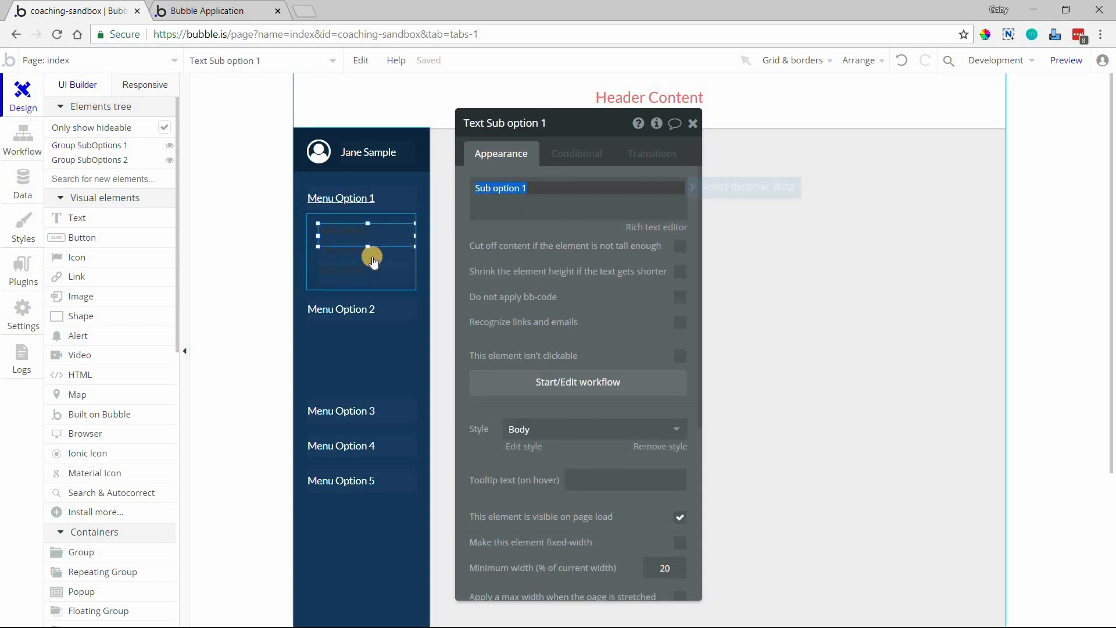
{"action": "left_click", "coordinate": [475, 312]}
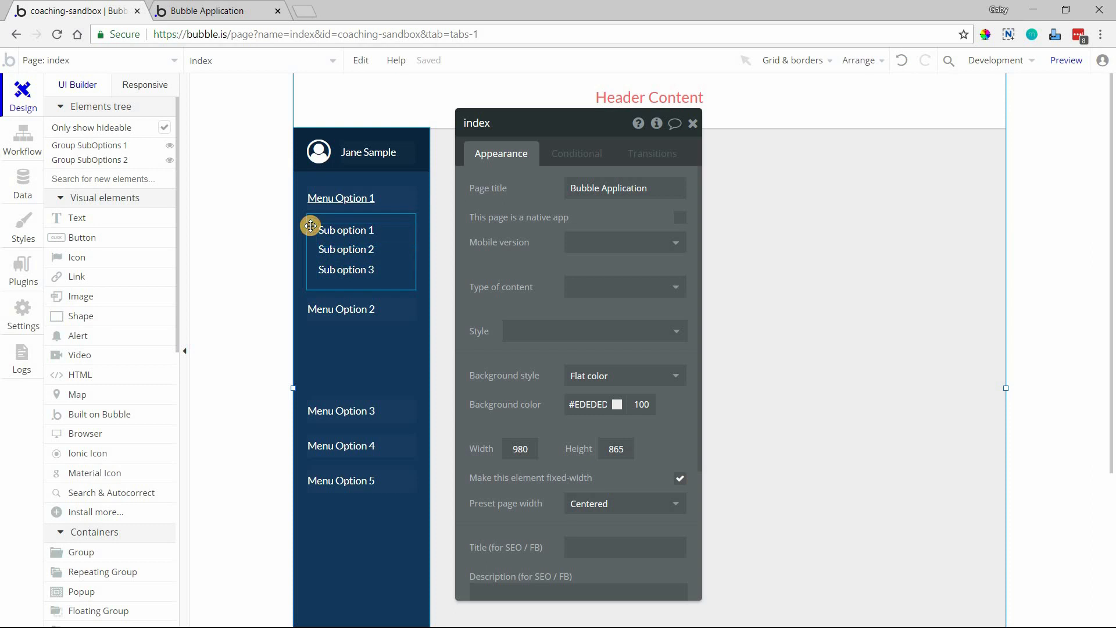
{"action": "left_click", "coordinate": [310, 227]}
{"action": "left_click", "coordinate": [23, 140]}
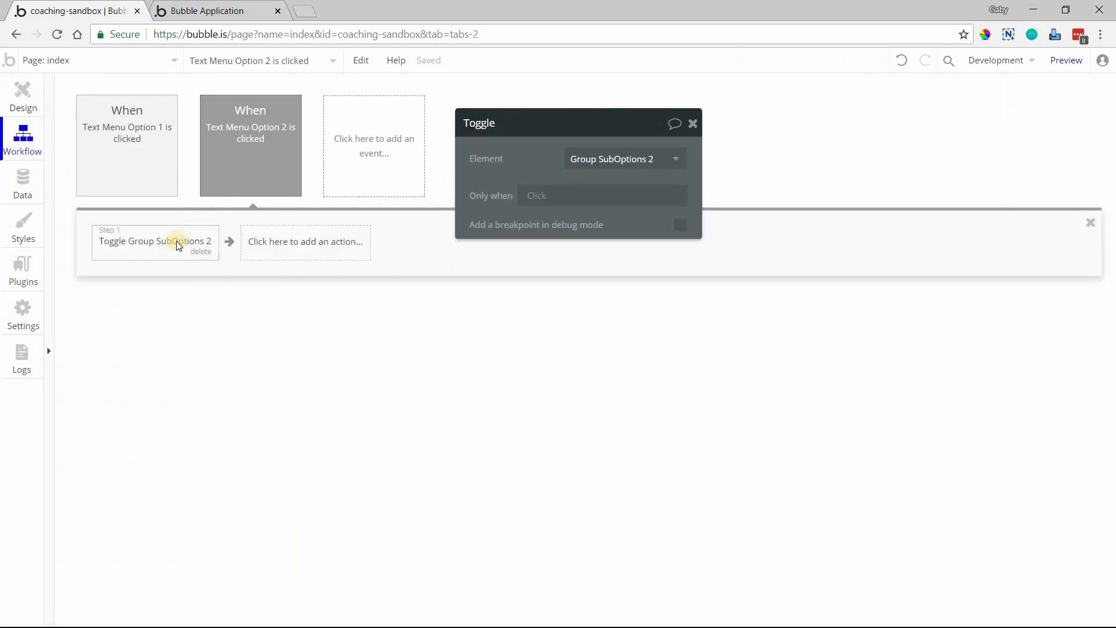